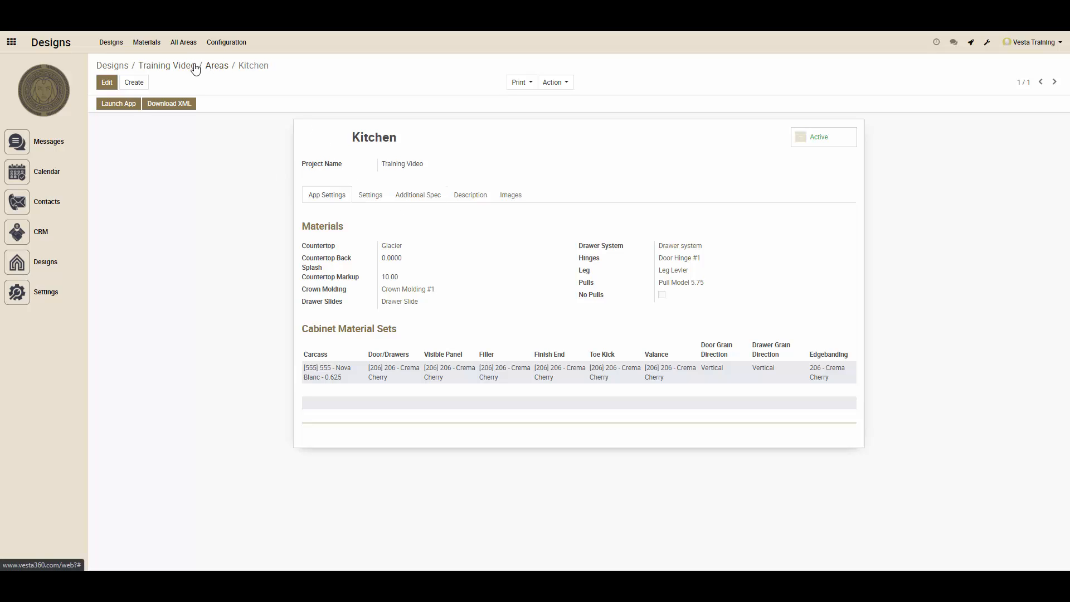
- Launch the design app for the Kitchen area and examine the empty 3D room from different angles and distances
left_click(116, 109)
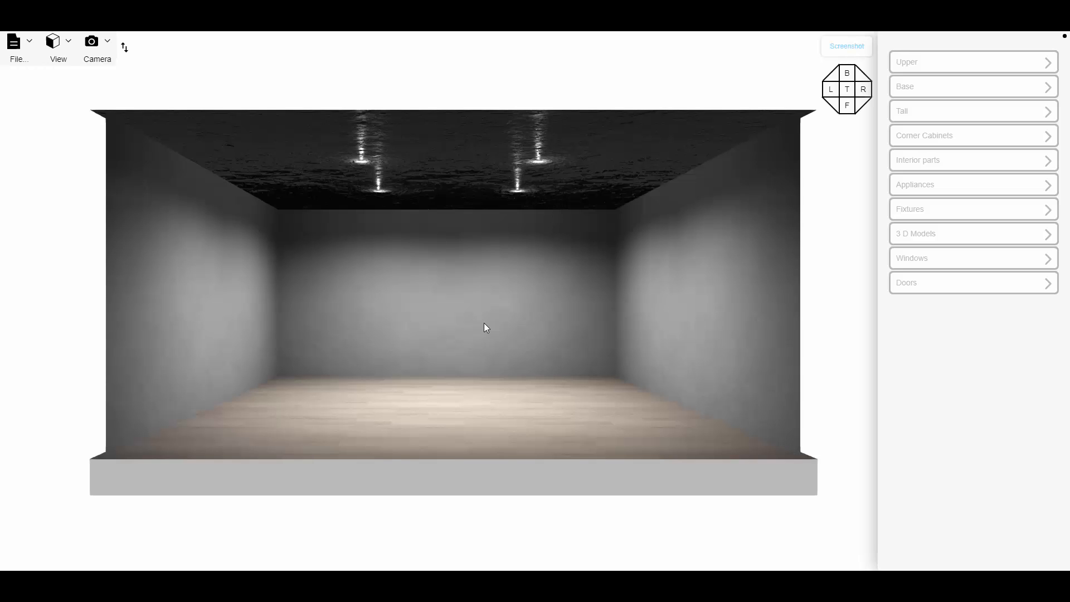
mouse_move(485, 328)
left_mouse_down()
mouse_move(498, 339)
mouse_move(493, 328)
mouse_move(454, 325)
mouse_move(487, 307)
left_mouse_up()
scroll(453, 326, "up", 3)
scroll(453, 328, "down", 2)
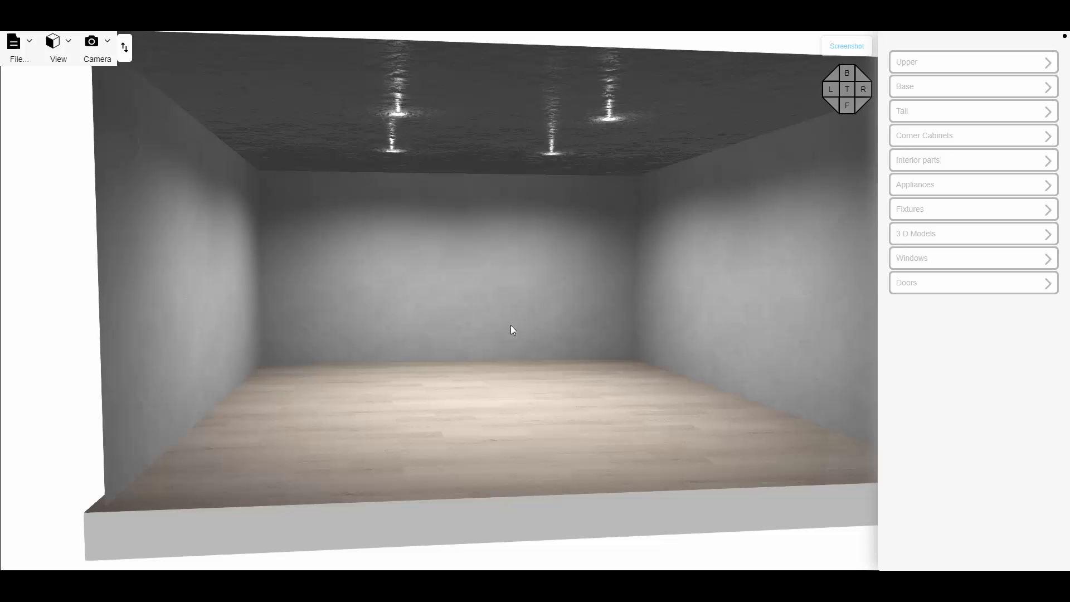
left_click_drag(511, 326, 456, 326)
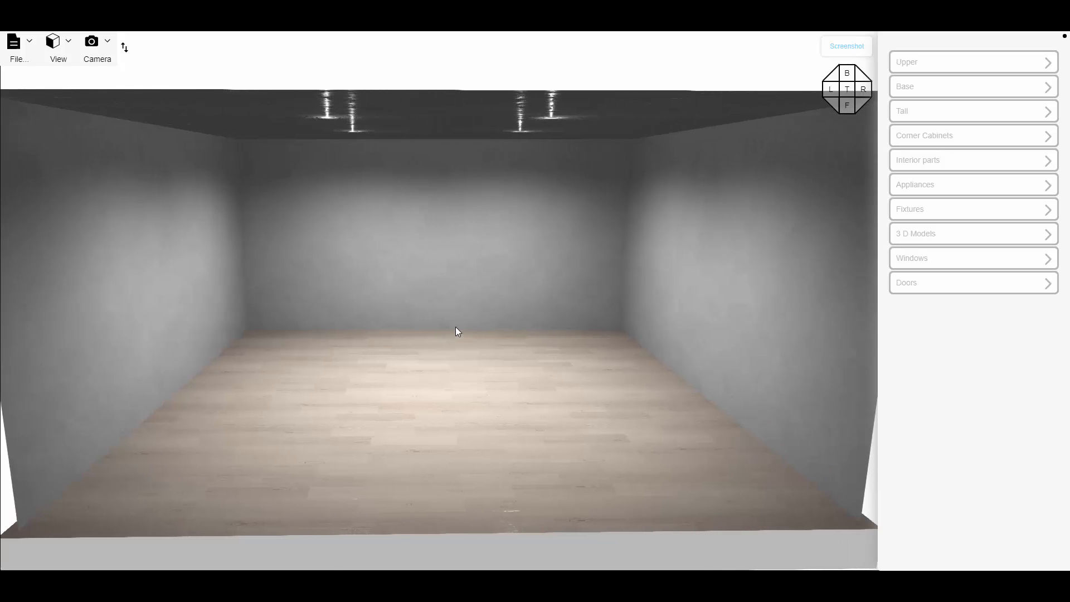
scroll(456, 316, "up", 3)
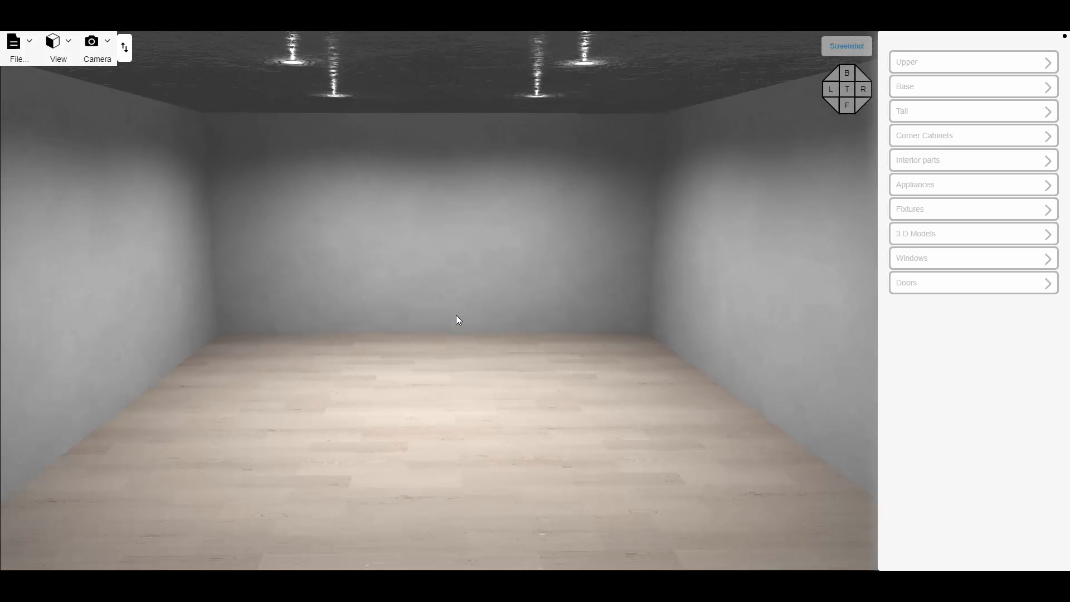
scroll(456, 318, "up", 5)
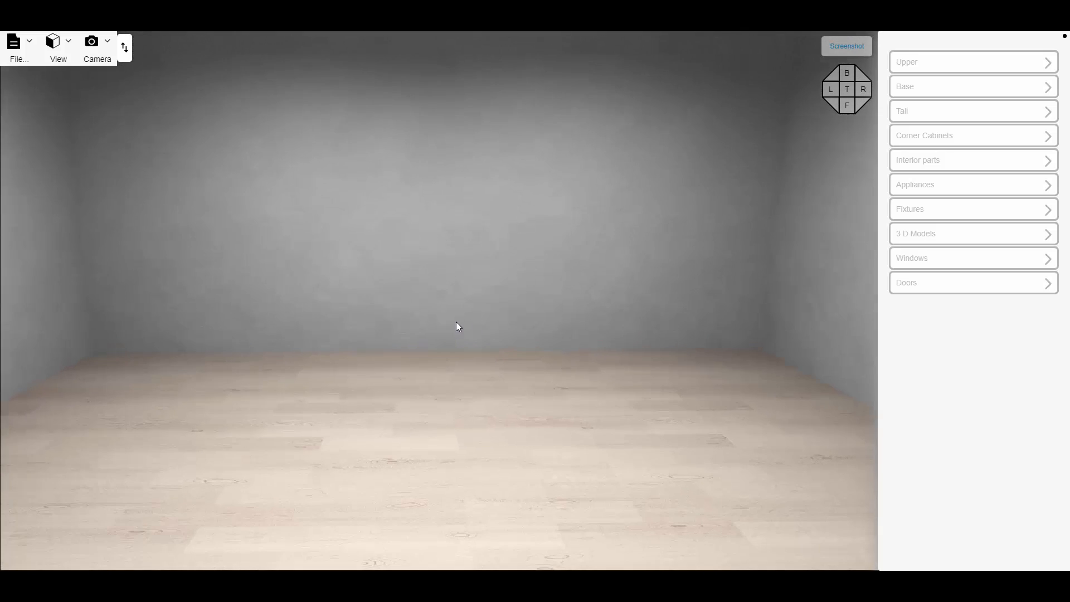
scroll(456, 326, "down", 5)
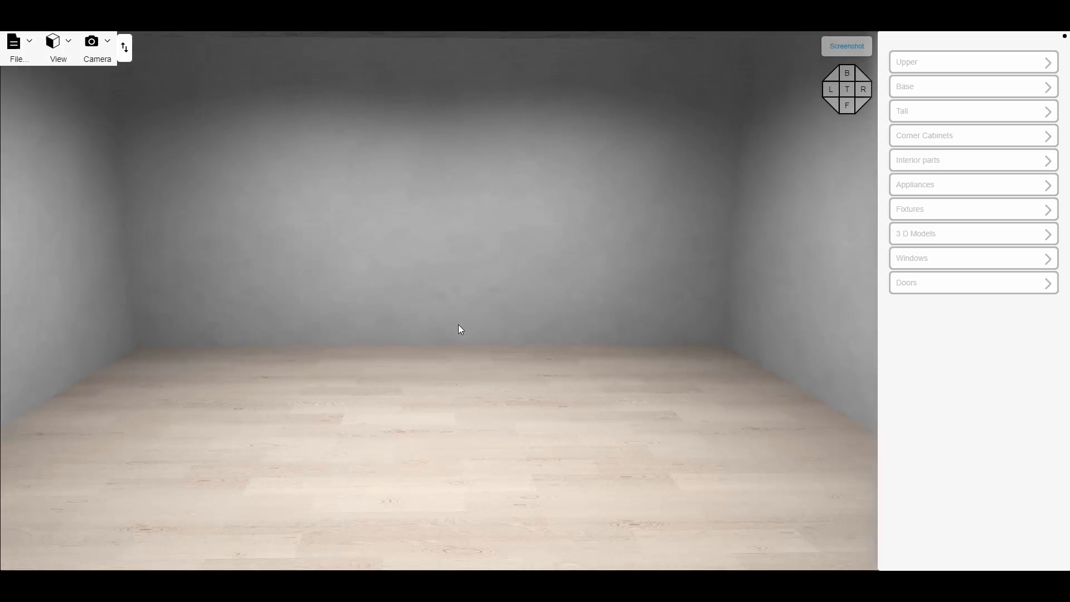
scroll(460, 329, "down", 4)
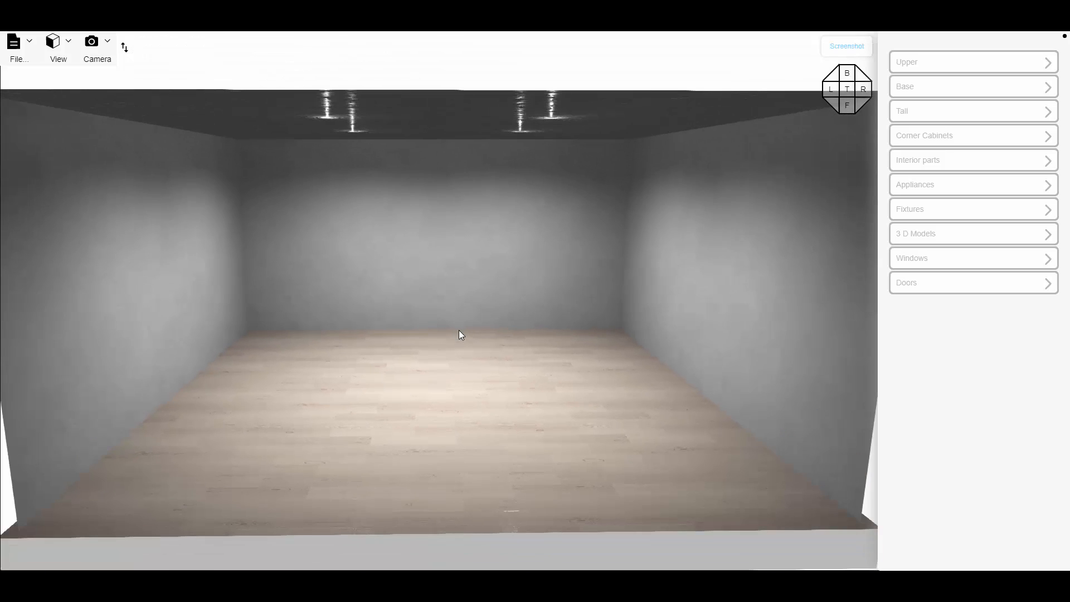
- Examine the back wall and the floor individually, from inside the room and from directly above
left_click(460, 263)
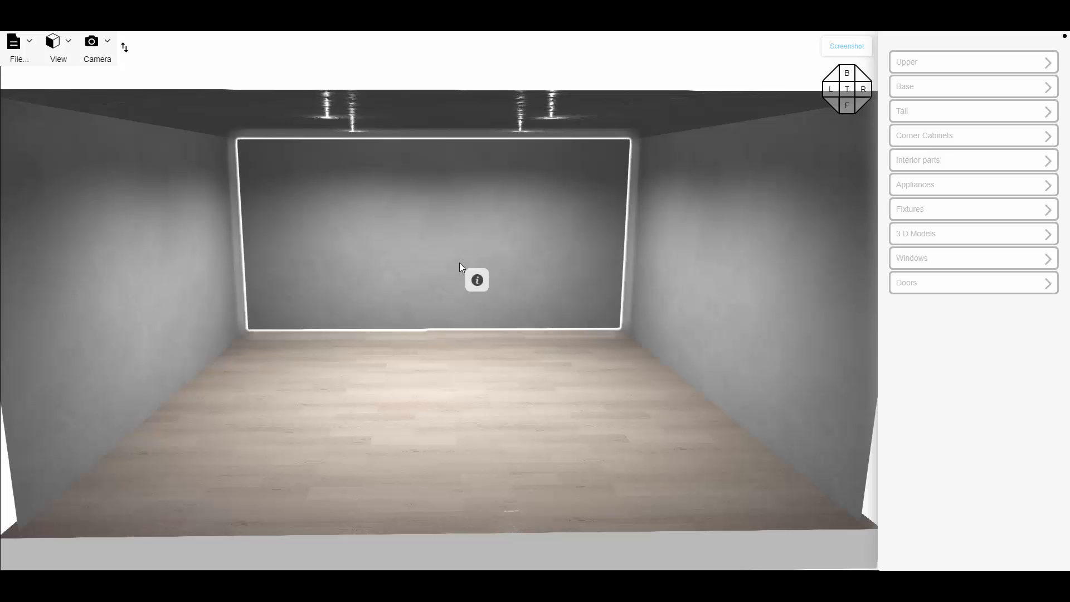
scroll(460, 262, "up", 3)
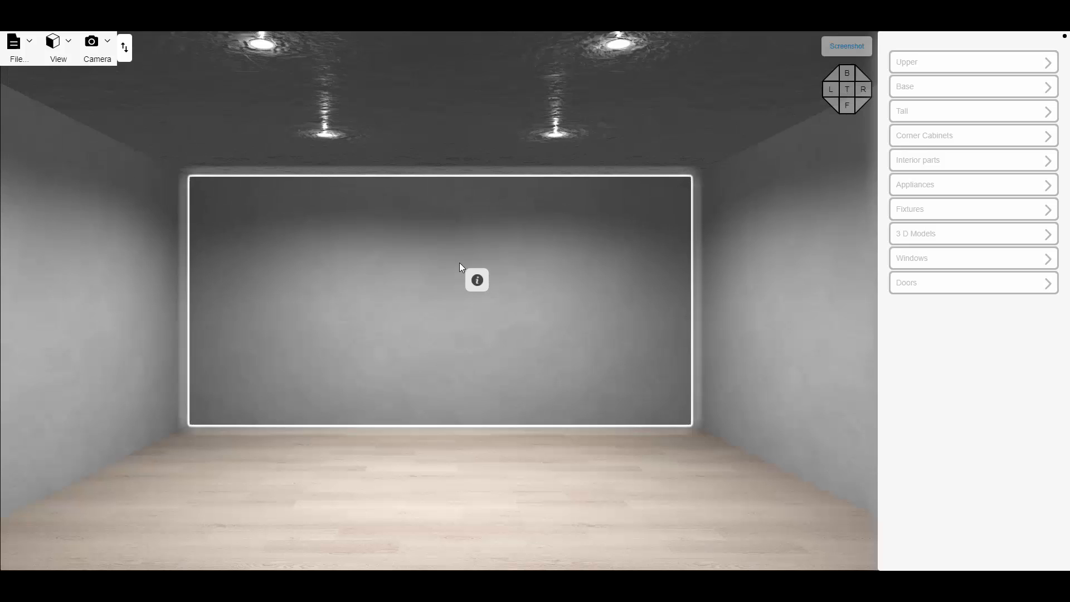
scroll(420, 483, "down", 3)
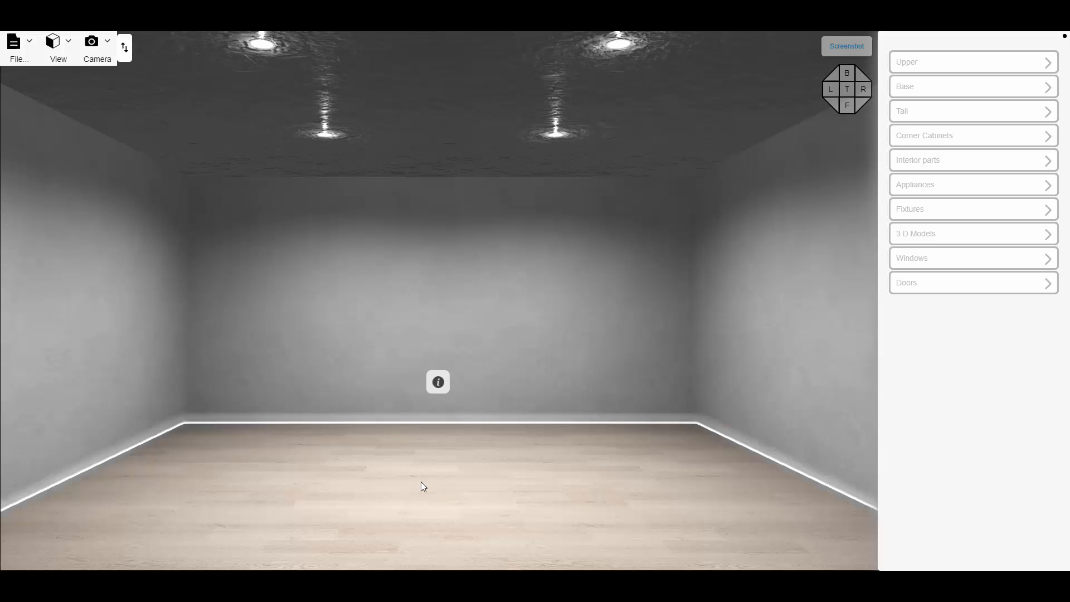
key("t")
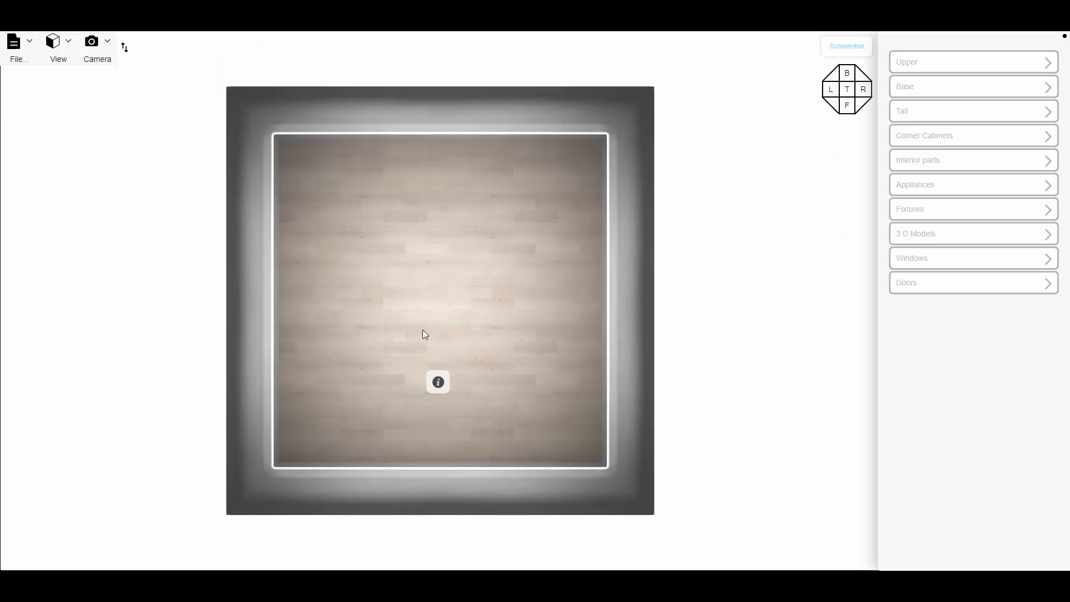
scroll(424, 332, "up", 3)
left_click_drag(446, 285, 456, 332)
left_click_drag(477, 368, 479, 337)
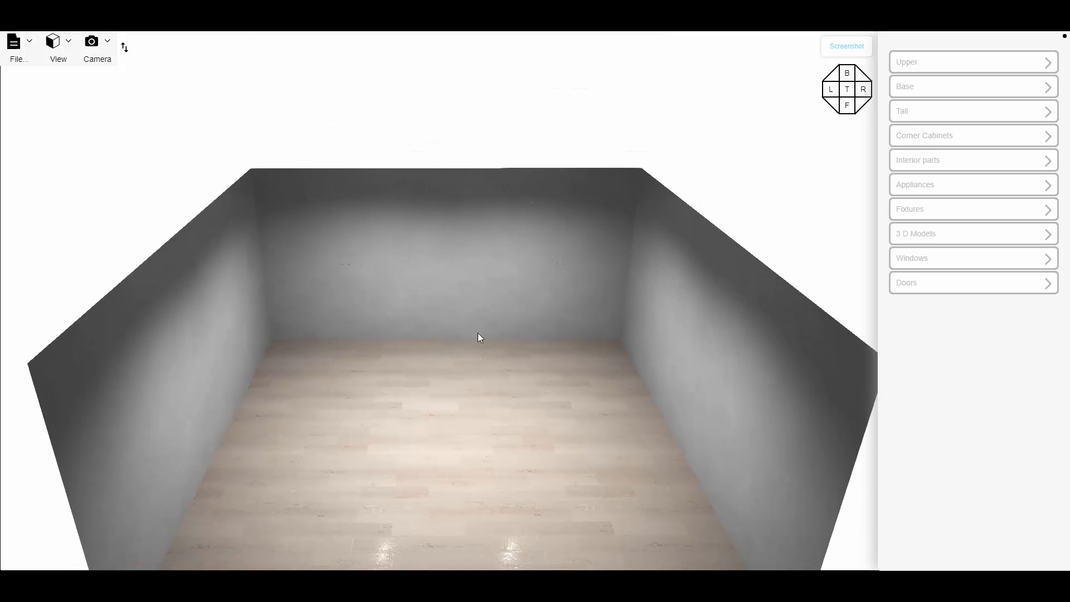
left_click(470, 291)
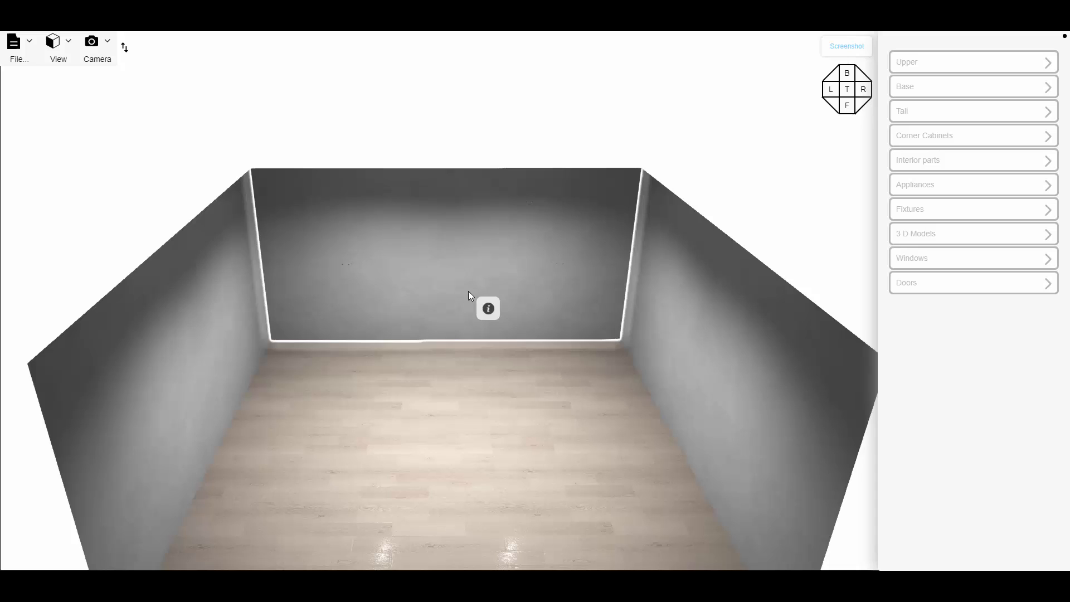
left_click(469, 291)
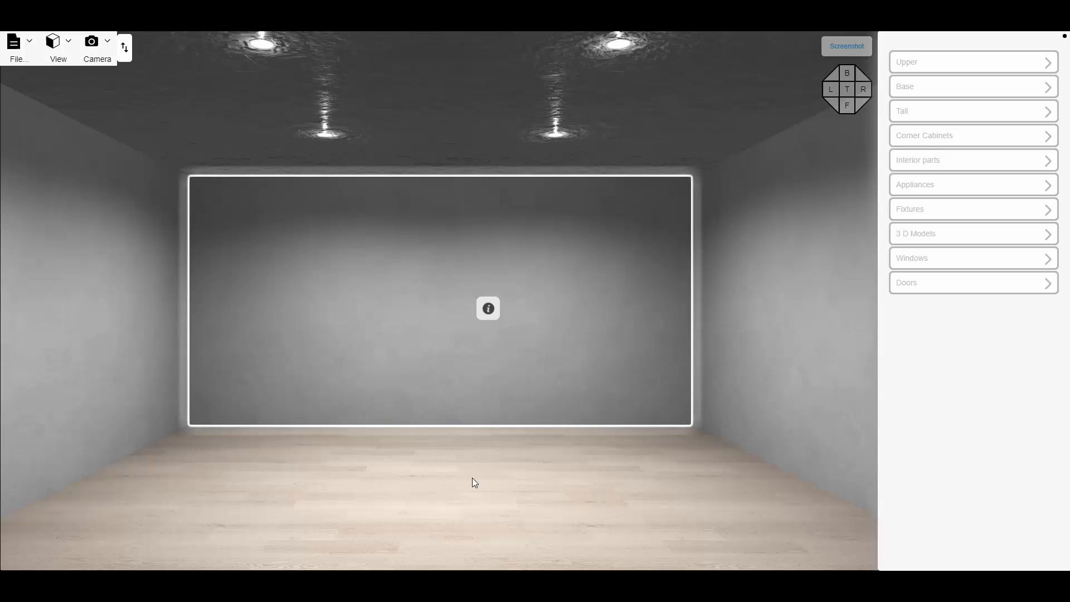
left_click(475, 483)
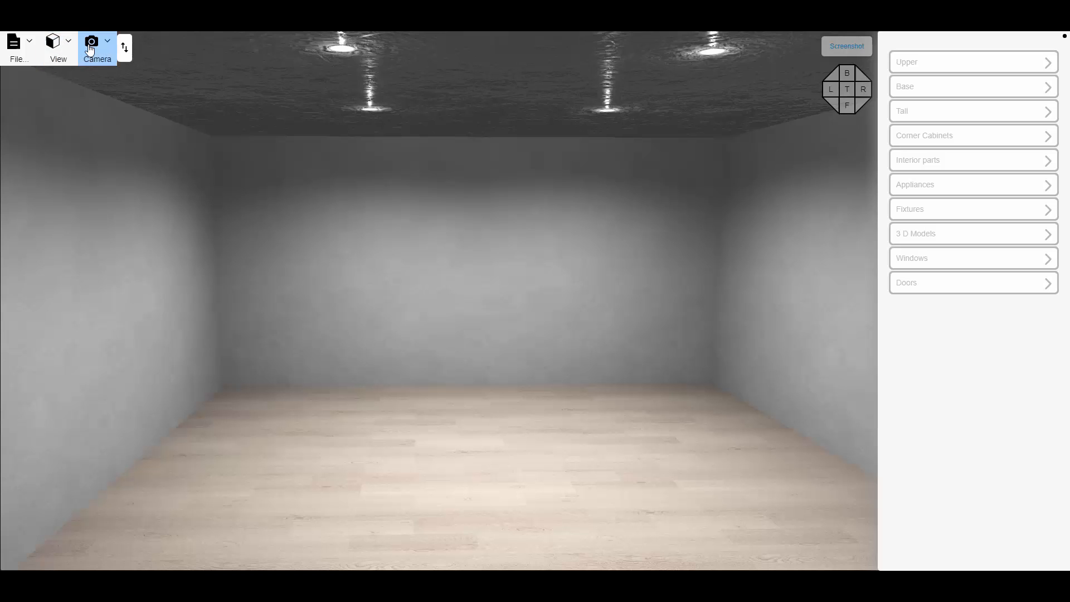
- Switch the room from the 3D view to the floor plan
left_click(63, 48)
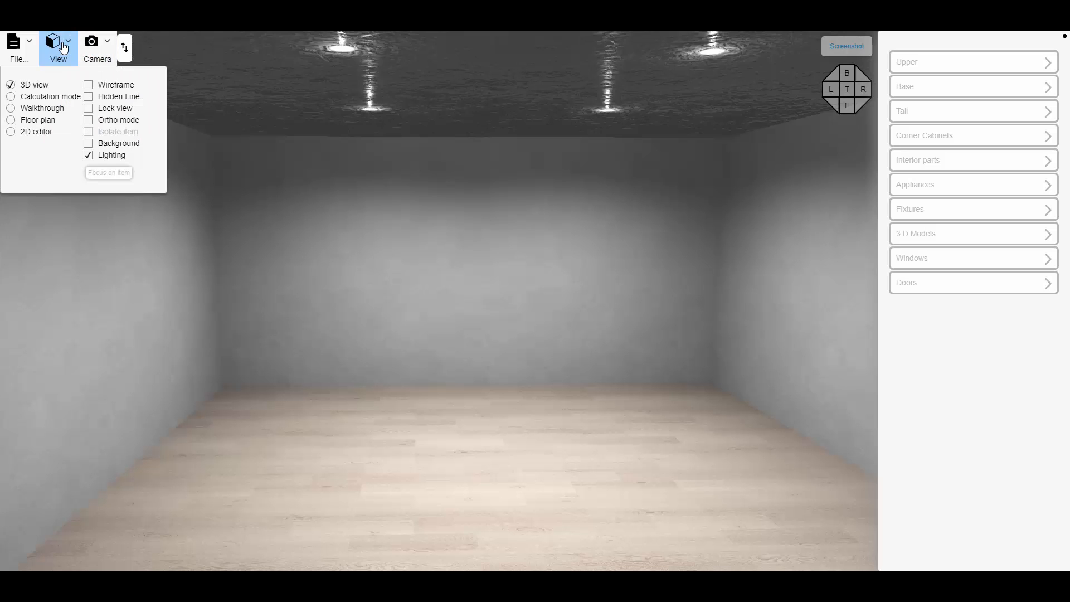
left_click(11, 121)
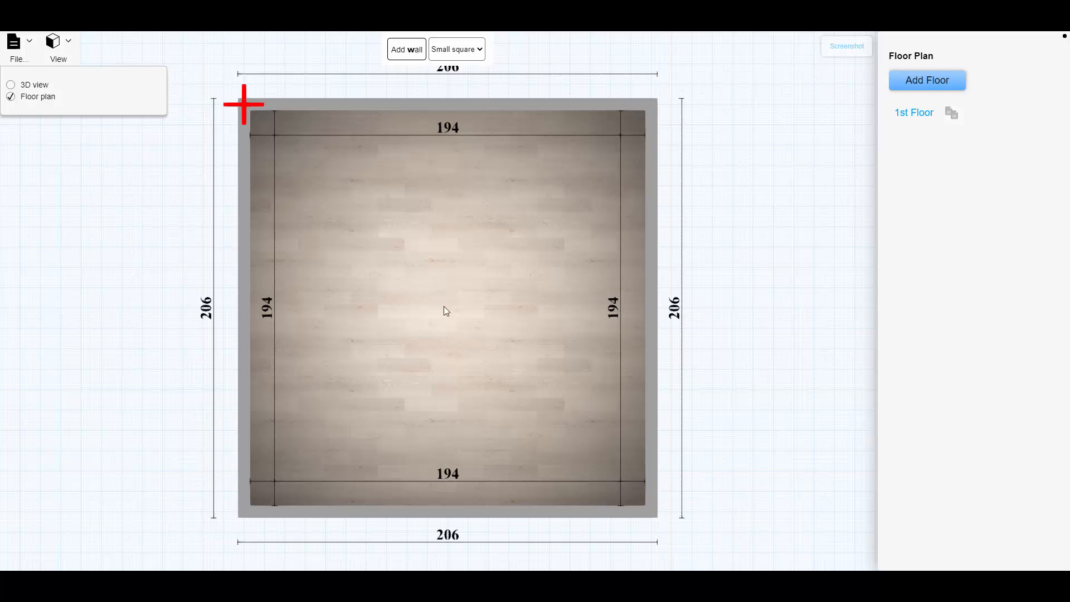
scroll(531, 320, "up", 3)
scroll(531, 320, "down", 2)
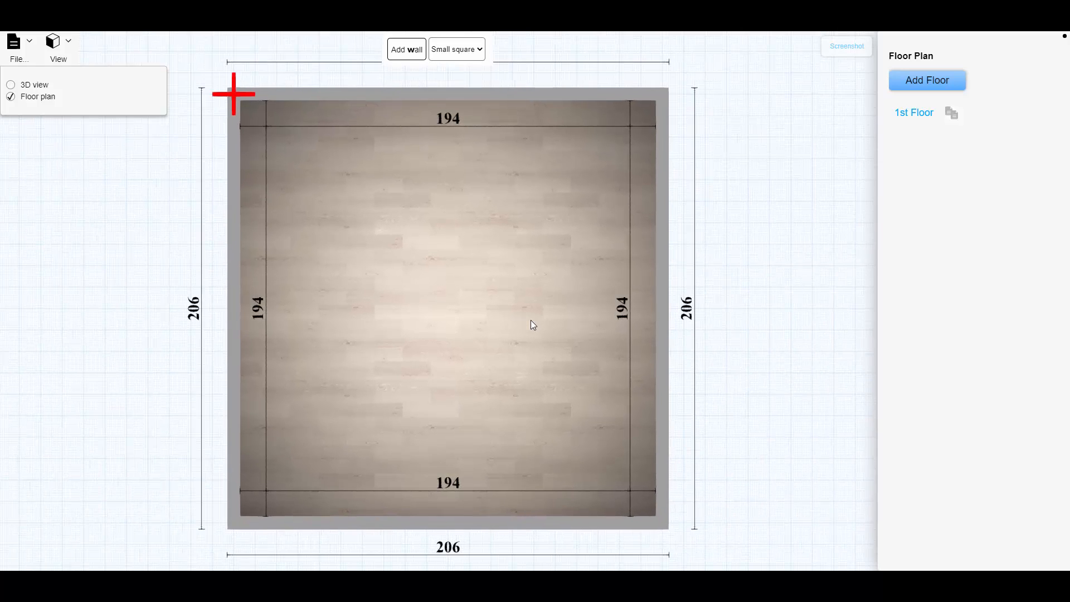
scroll(531, 320, "down", 2)
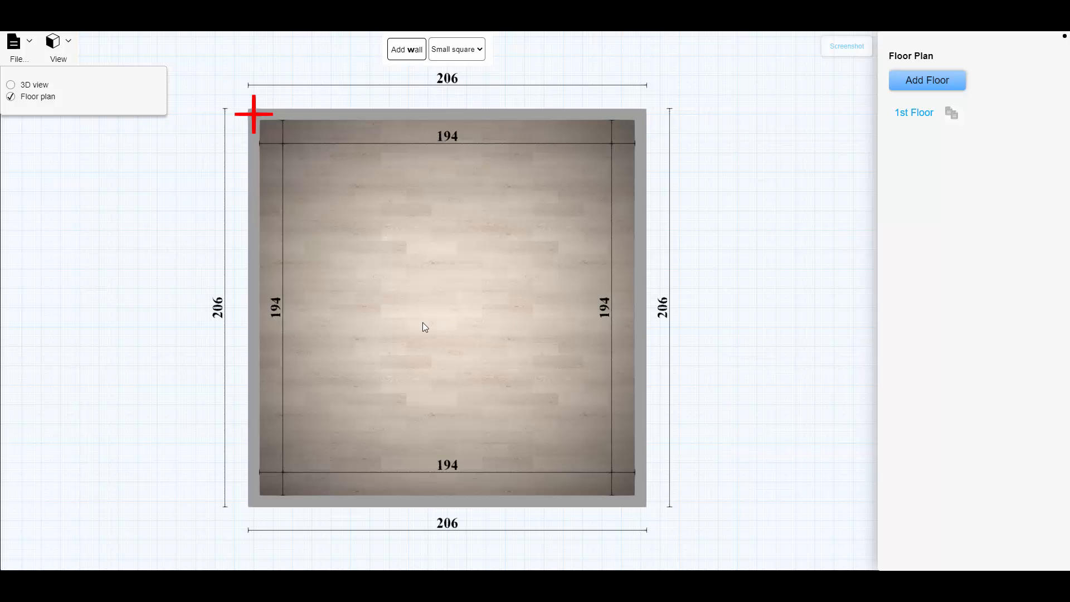
left_click_drag(443, 322, 401, 316)
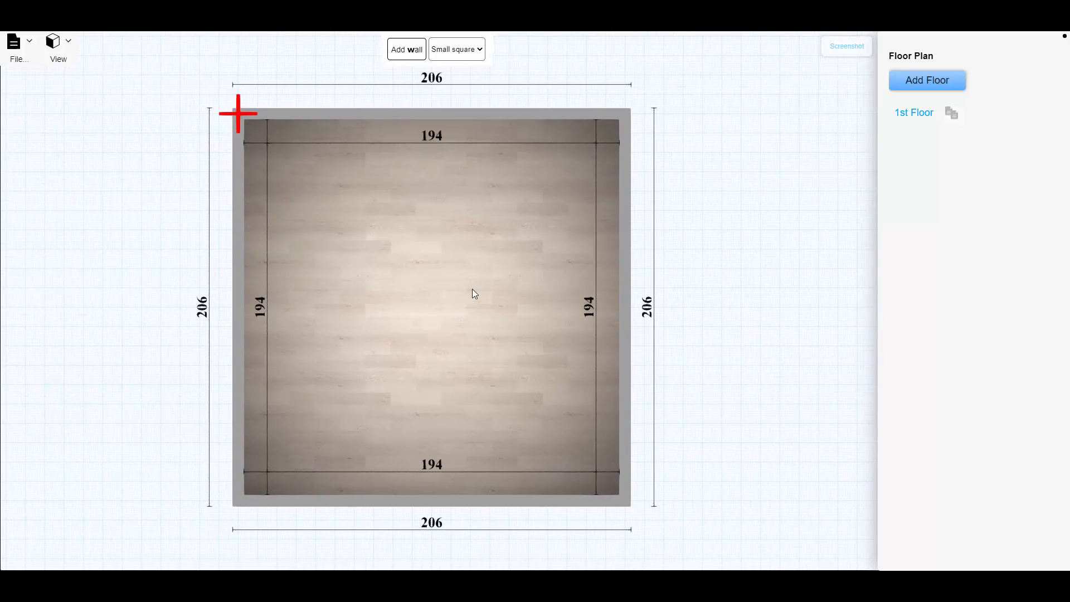
scroll(473, 290, "up", 3)
scroll(472, 289, "down", 3)
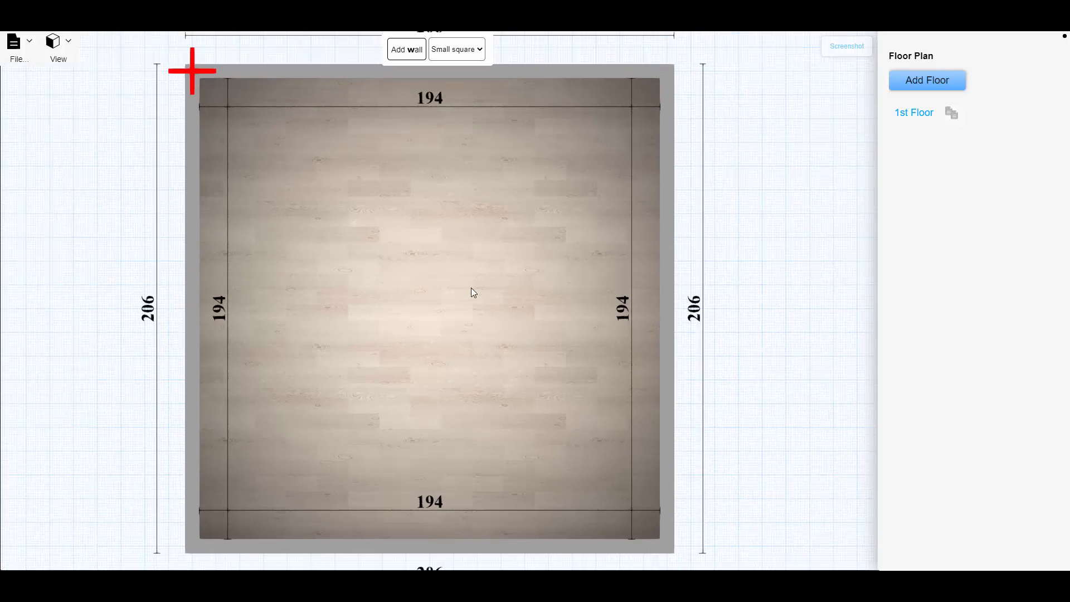
scroll(471, 289, "down", 1)
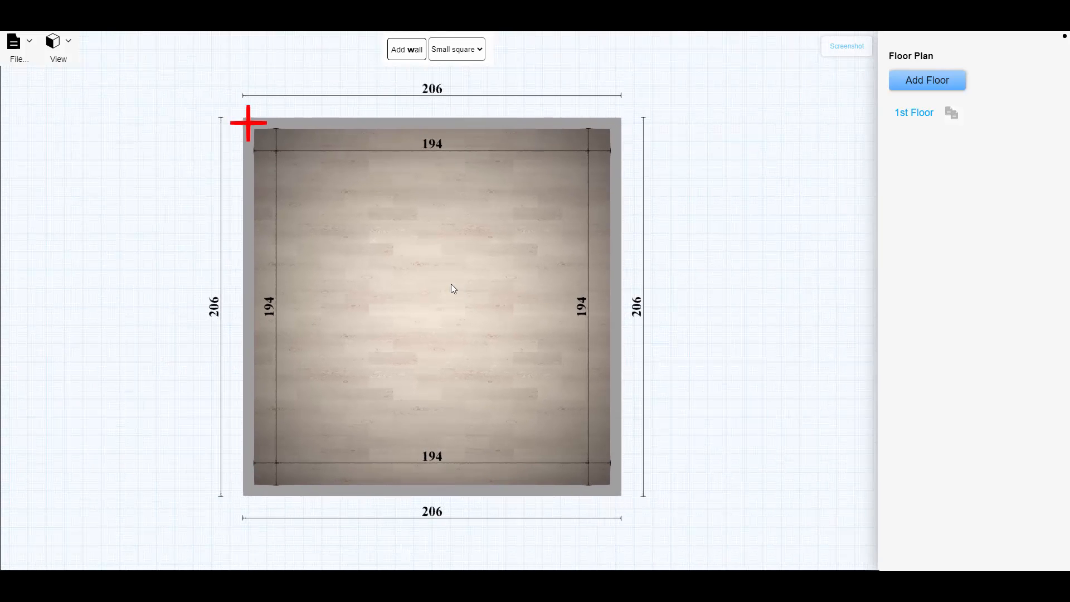
- Set the room's inner width to 220, extending it toward the right-hand wall
left_click(433, 146)
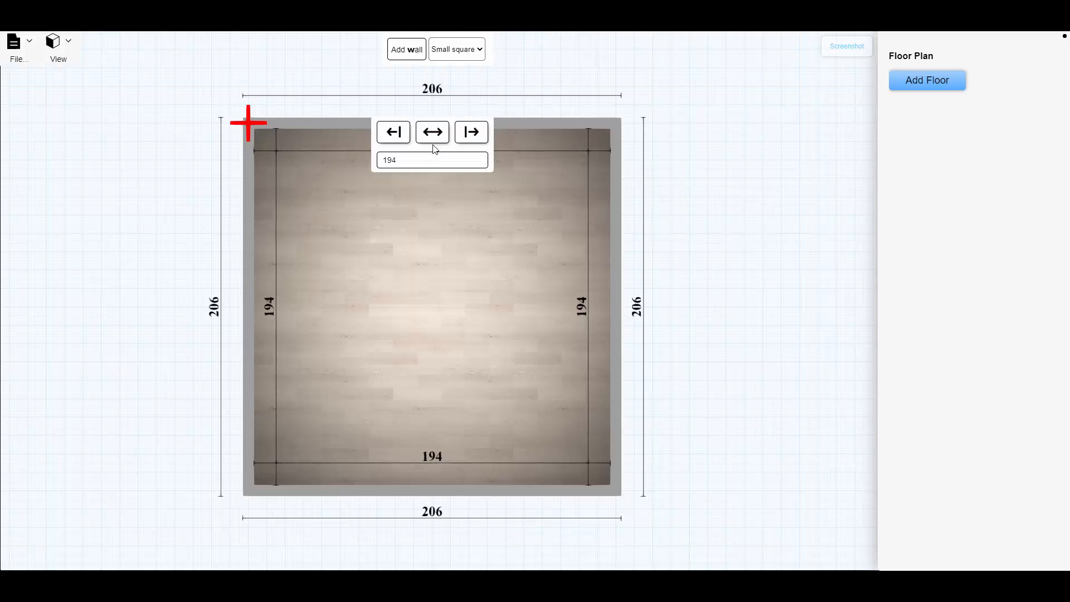
left_click(401, 161)
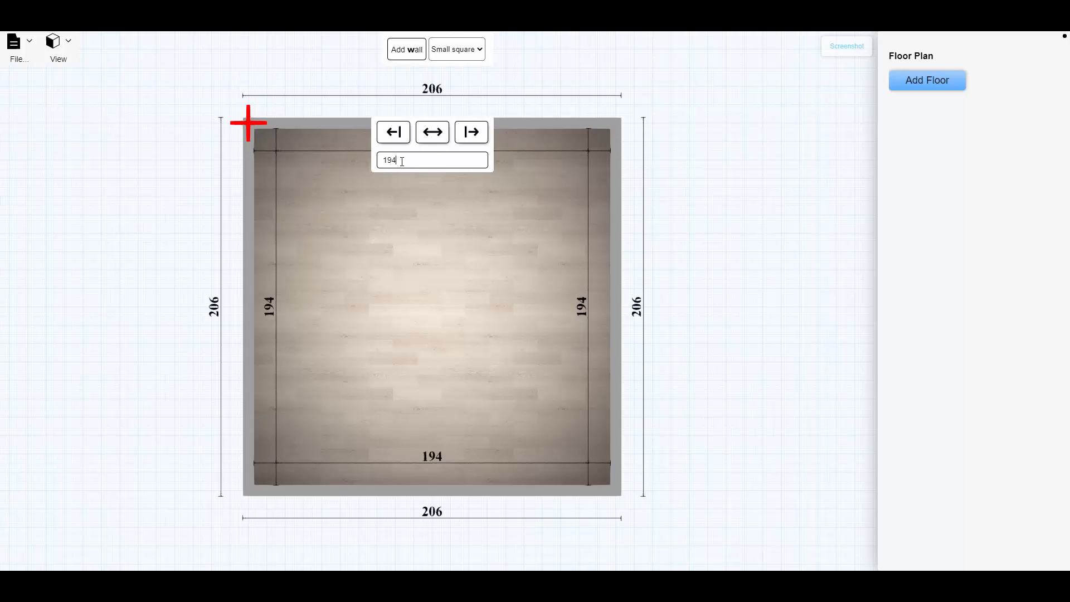
left_click_drag(401, 162, 383, 161)
type("220")
left_click(472, 133)
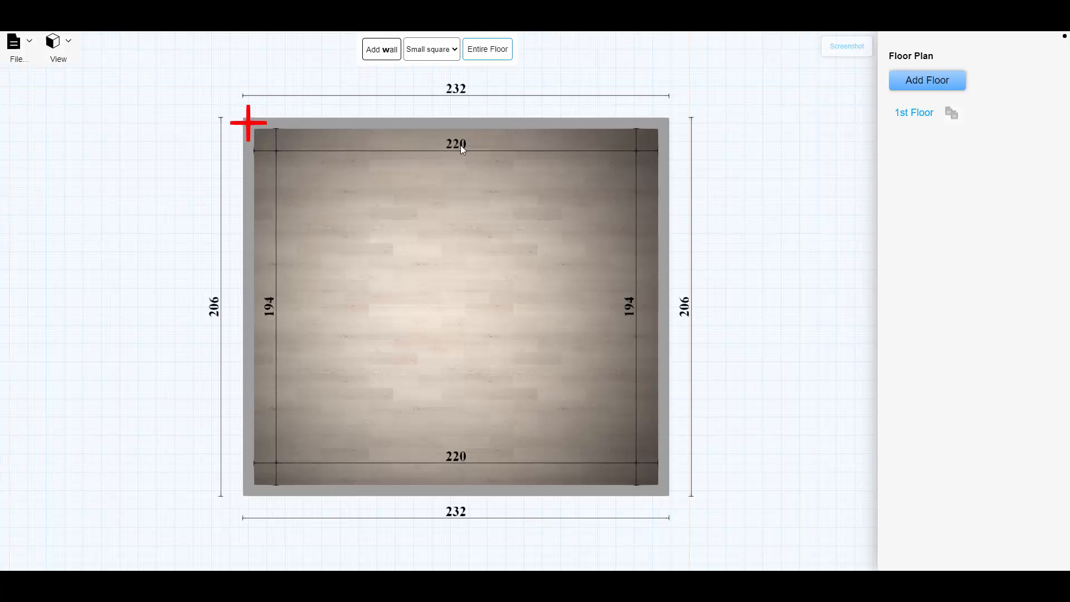
- Set the room's inner depth to 230, extending it toward the lower wall of the plan
left_click(628, 306)
left_click_drag(605, 322, 574, 328)
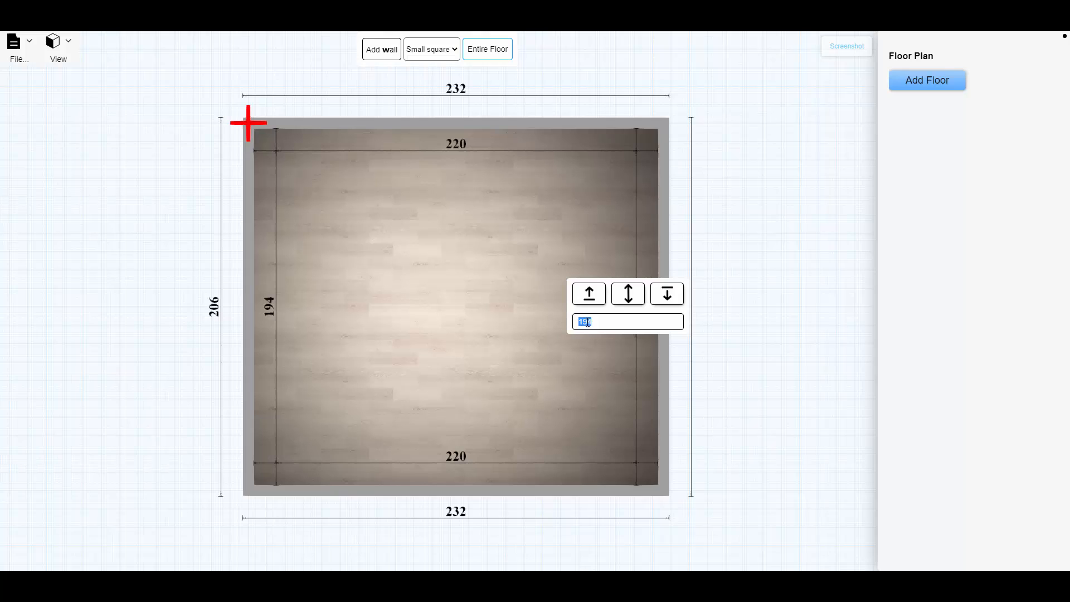
type("230")
left_click(666, 297)
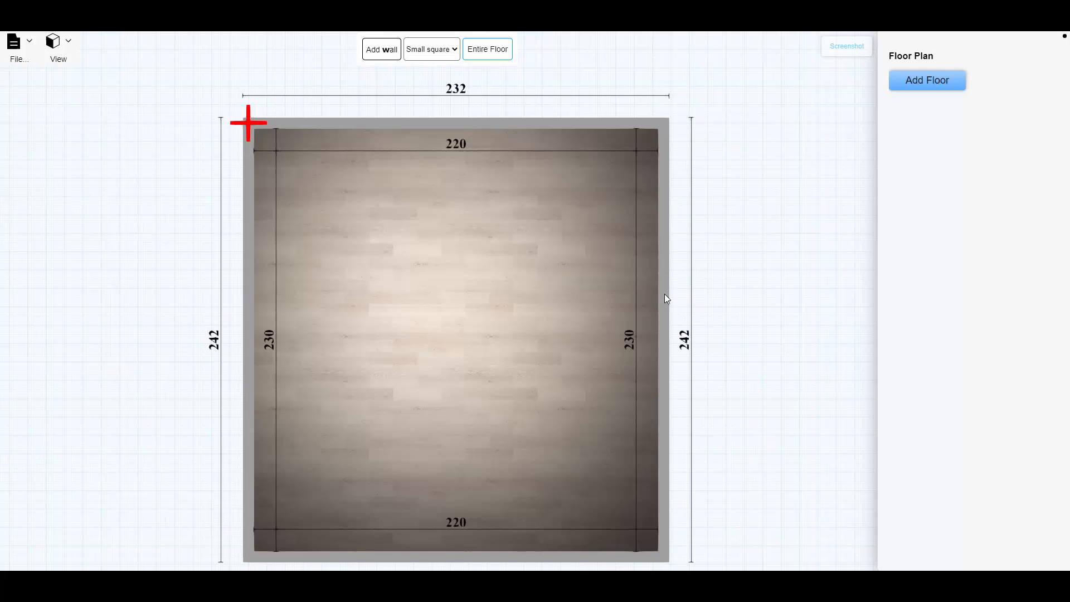
left_click(665, 295)
left_click(604, 312)
- Move the room's right-hand wall outward until the inner width is about 234
left_click(666, 216)
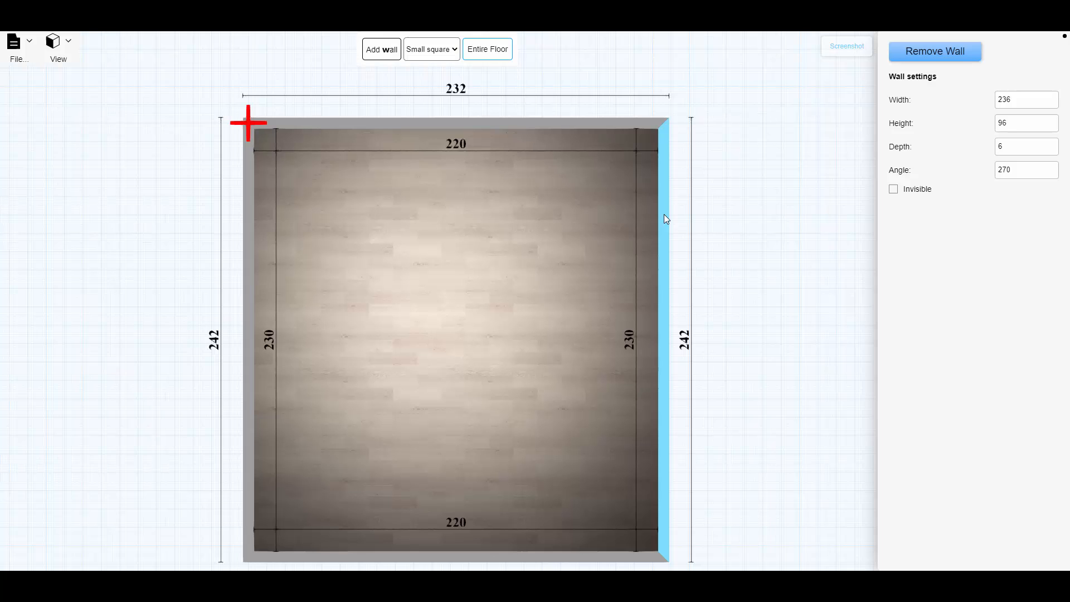
left_click_drag(664, 219, 692, 228)
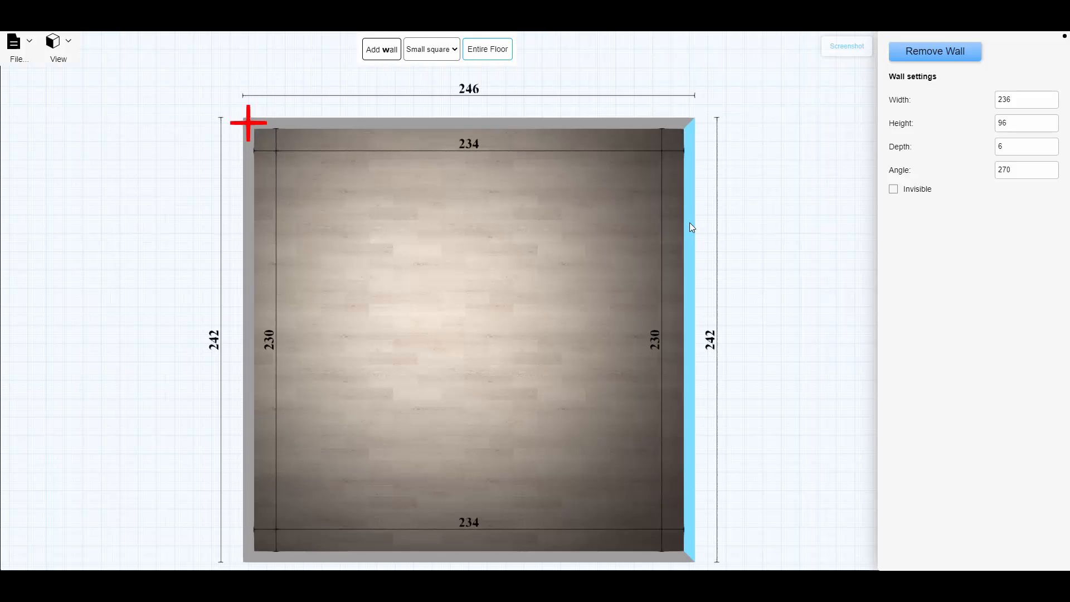
- Try reshaping the adjoining walls by moving the room's upper-right corner freely, and return it to its original position
left_click(661, 121)
left_click(689, 123)
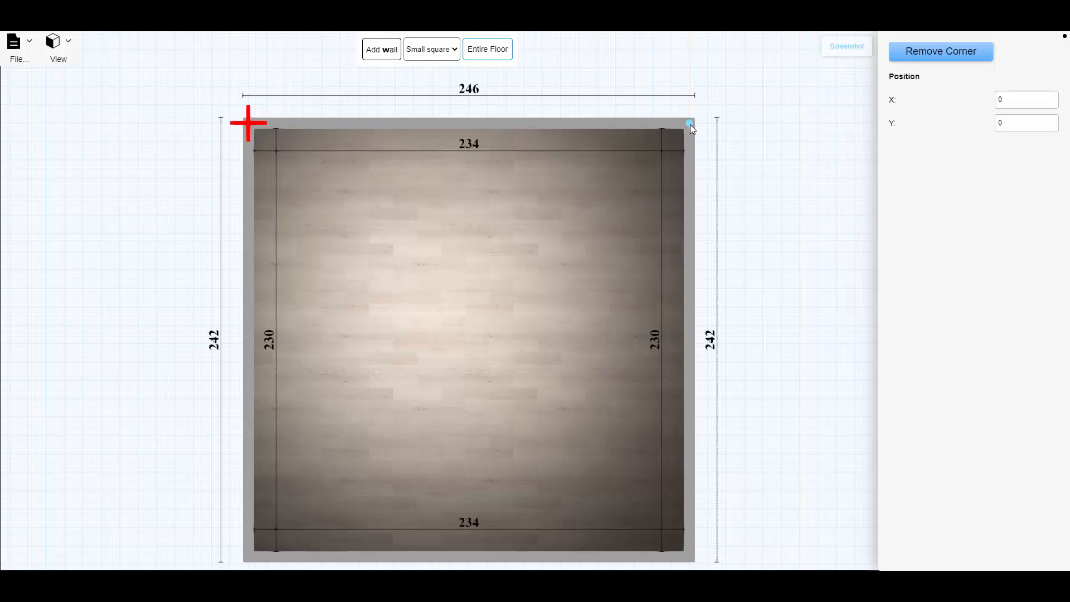
left_click_drag(690, 125, 676, 68)
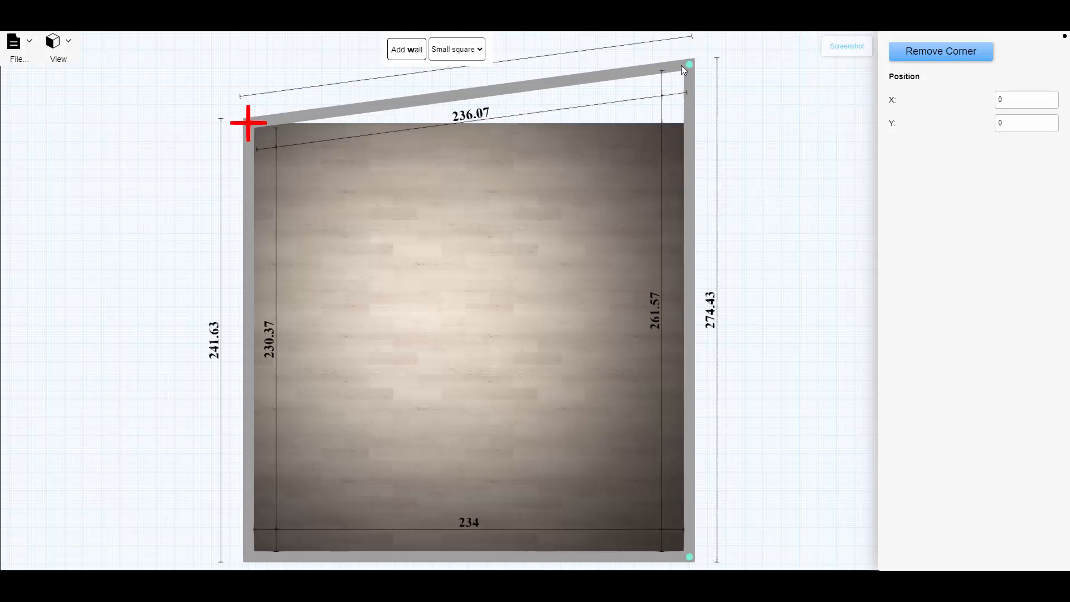
left_click_drag(680, 67, 752, 98)
left_click_drag(752, 115, 703, 128)
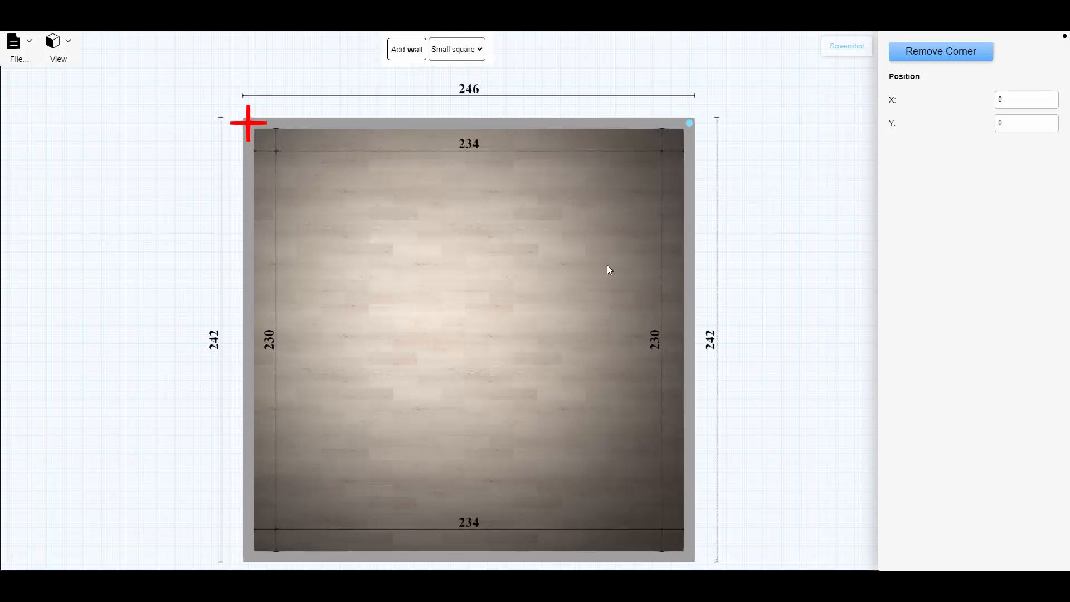
- Remove the room's right-hand wall from the floor plan
scroll(580, 300, "down", 2)
scroll(558, 290, "up", 1)
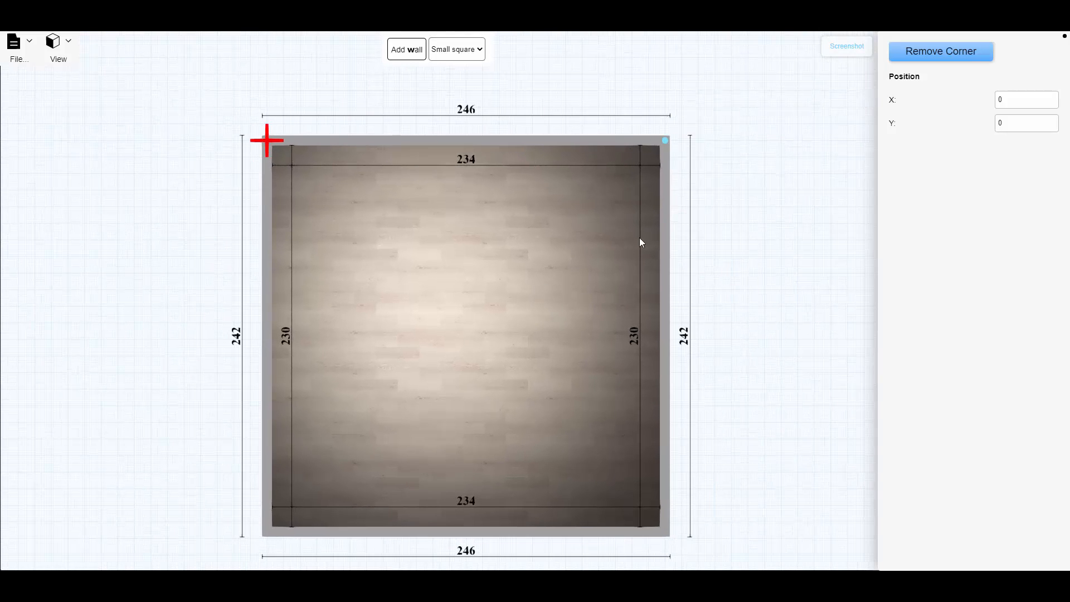
left_click(663, 234)
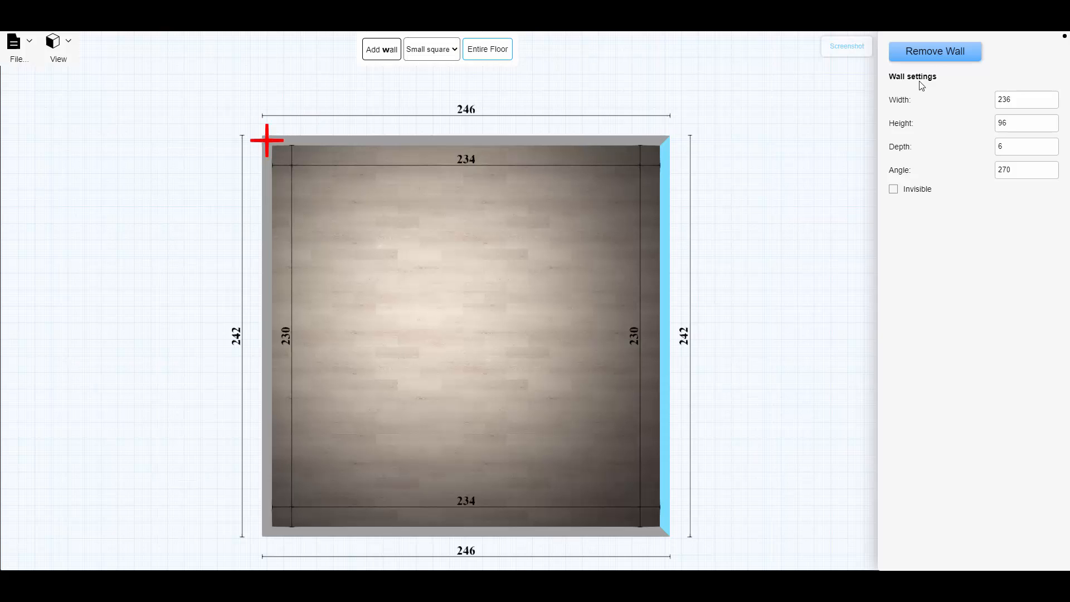
left_click(935, 52)
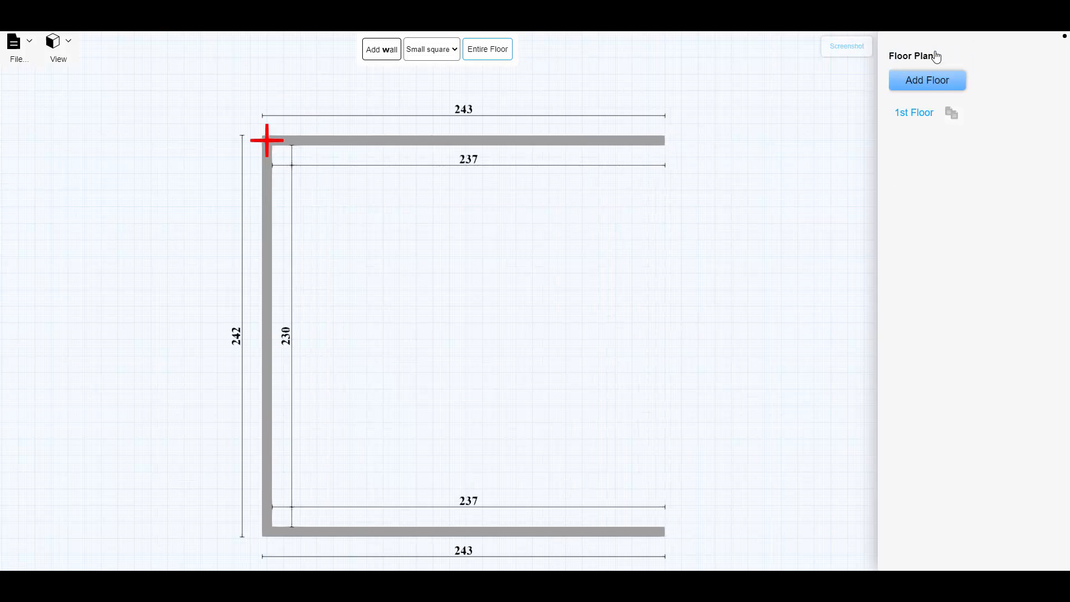
- Draw a wall from the open end of the upper wall about 78 toward the lower wall
left_click(380, 53)
left_click(455, 147)
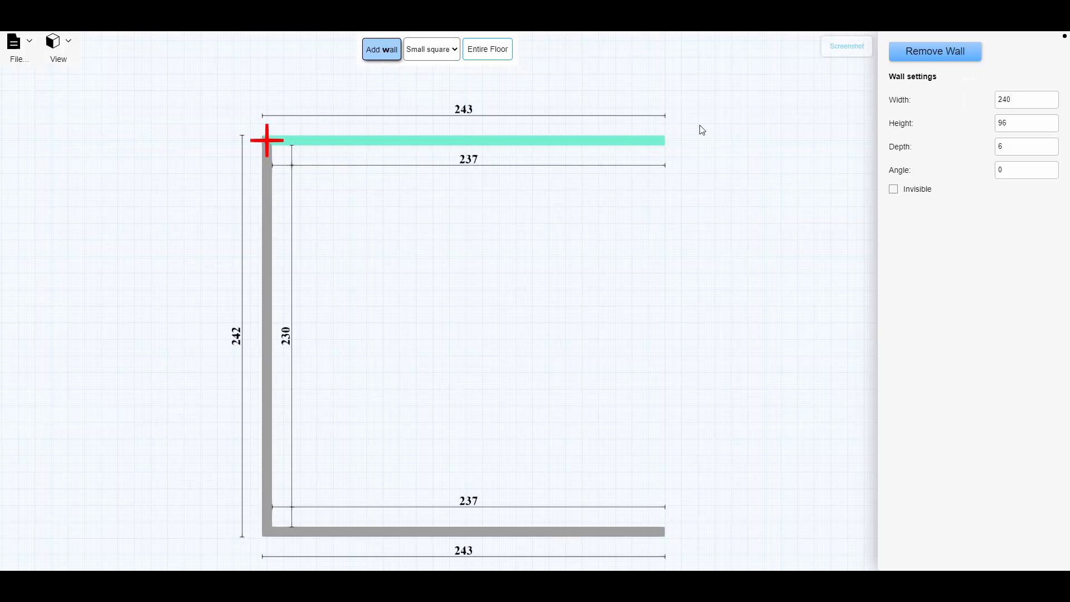
left_click(685, 163)
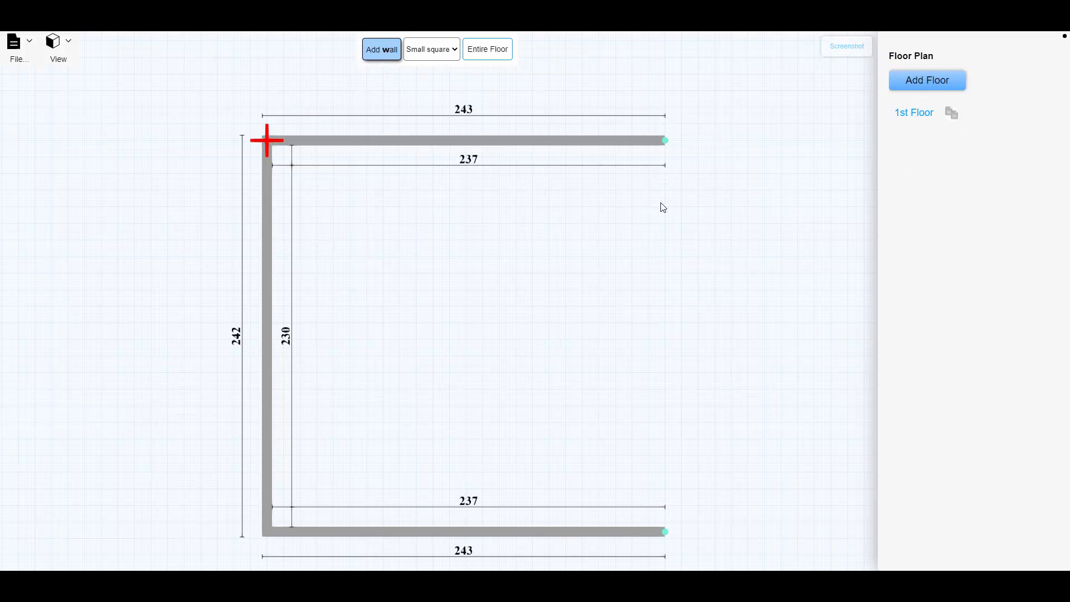
left_click(665, 140)
left_click(639, 141)
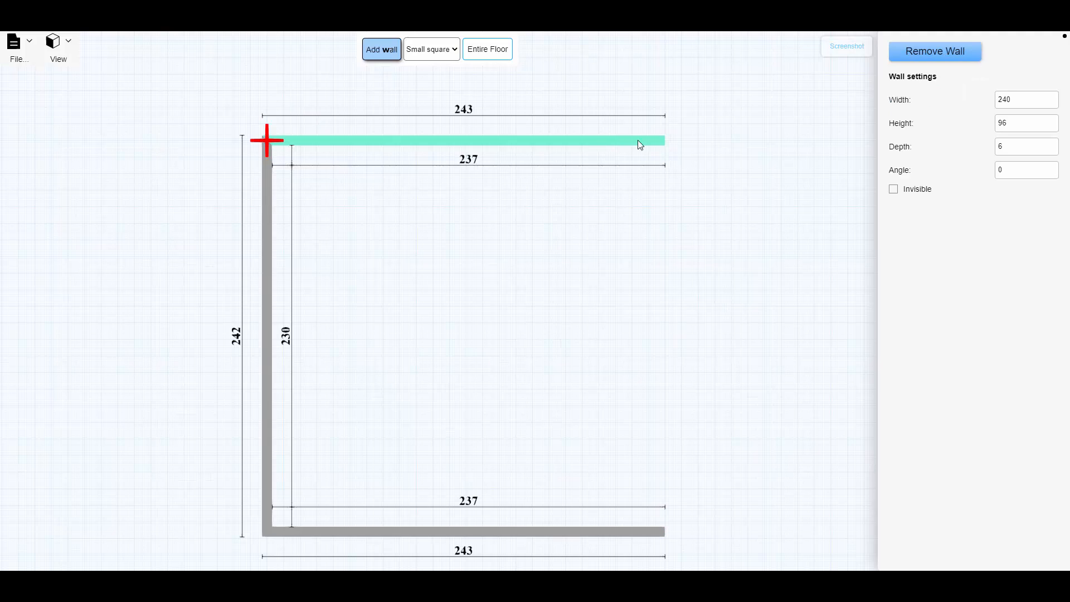
left_click(666, 141)
left_click(672, 329)
left_click(665, 532)
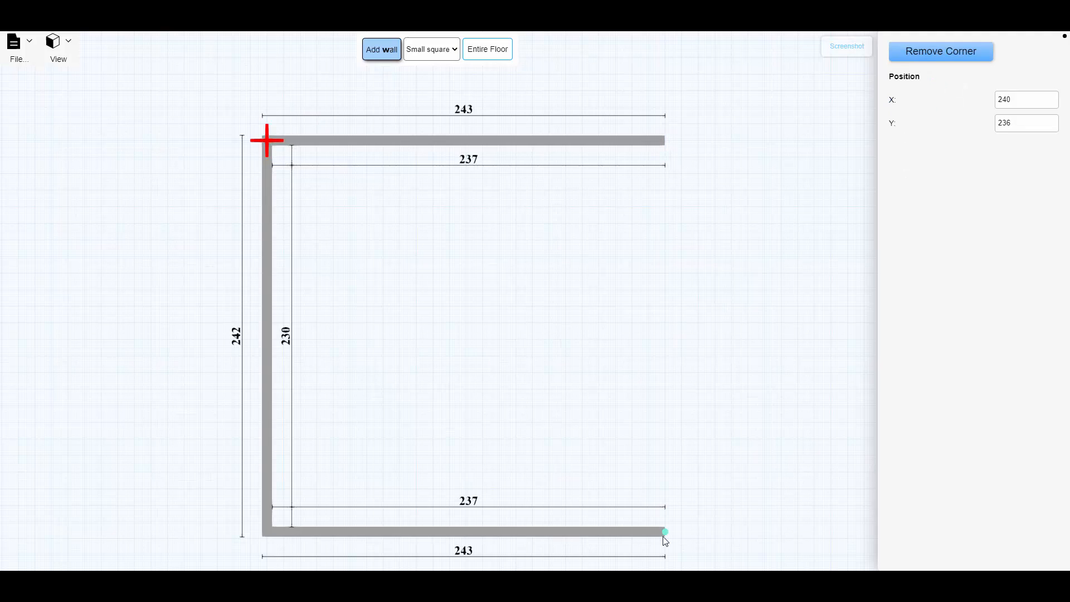
left_click(664, 487)
left_click(666, 141)
left_click_drag(667, 145, 666, 272)
left_click(666, 272)
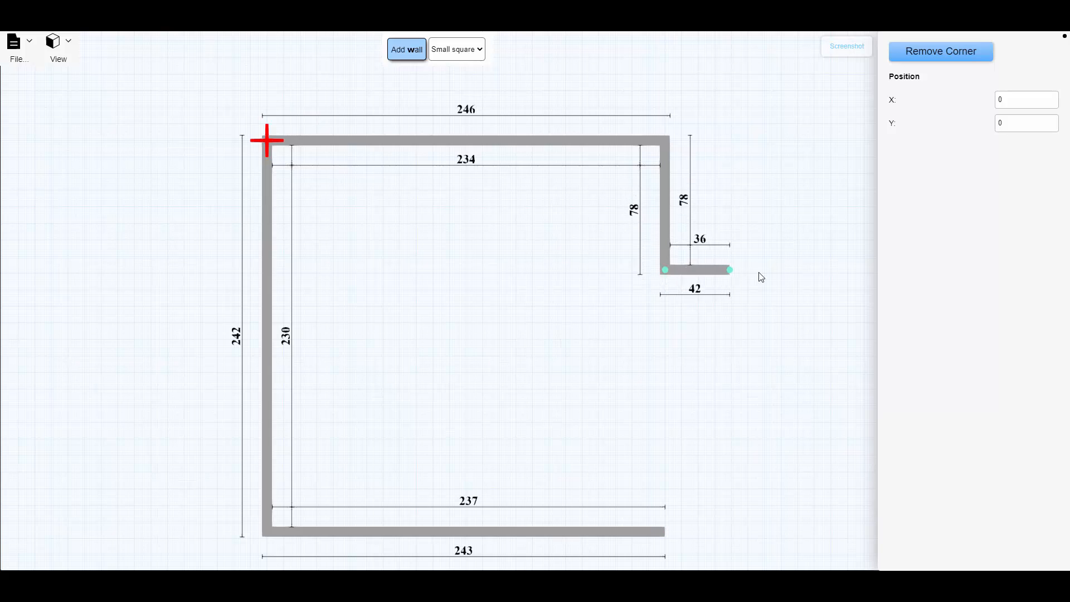
- Draw an outward recess about 67 deep and 84 wide inside, and close the room at the lower wall's open end
left_click(778, 271)
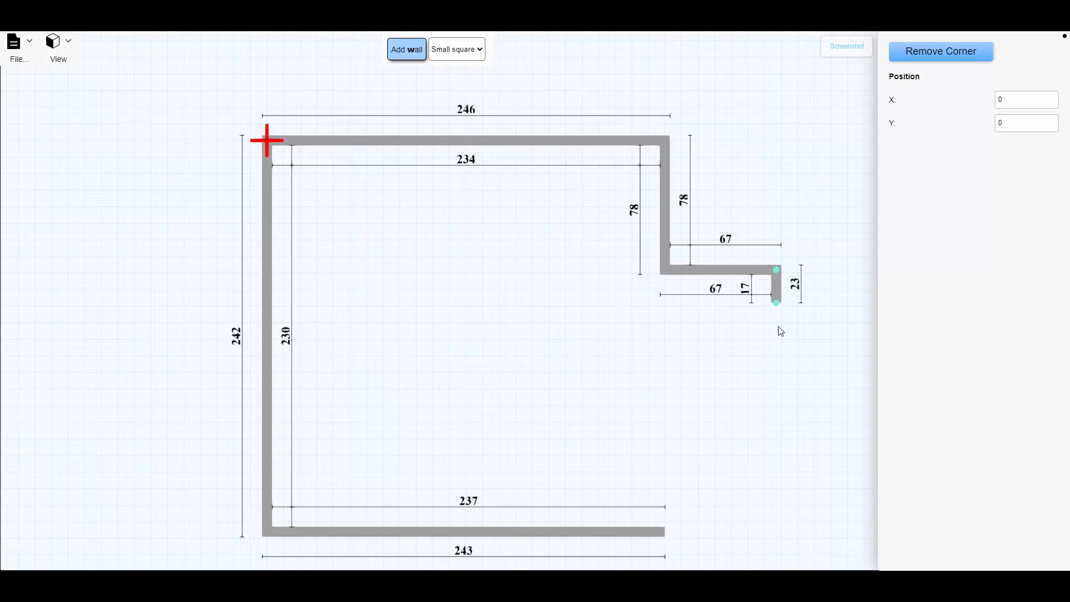
left_click(779, 421)
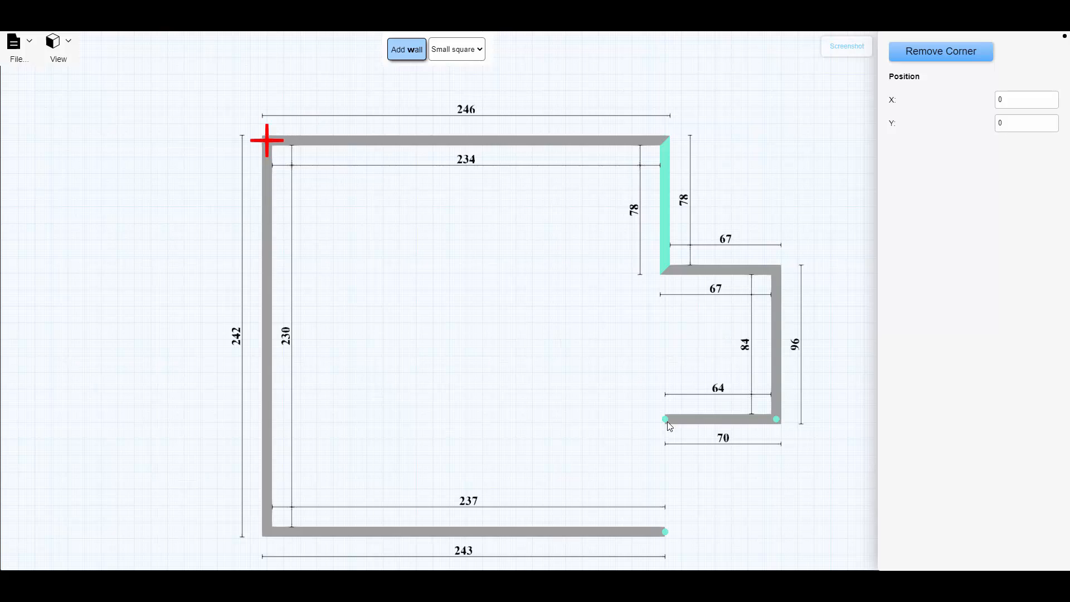
left_click(667, 422)
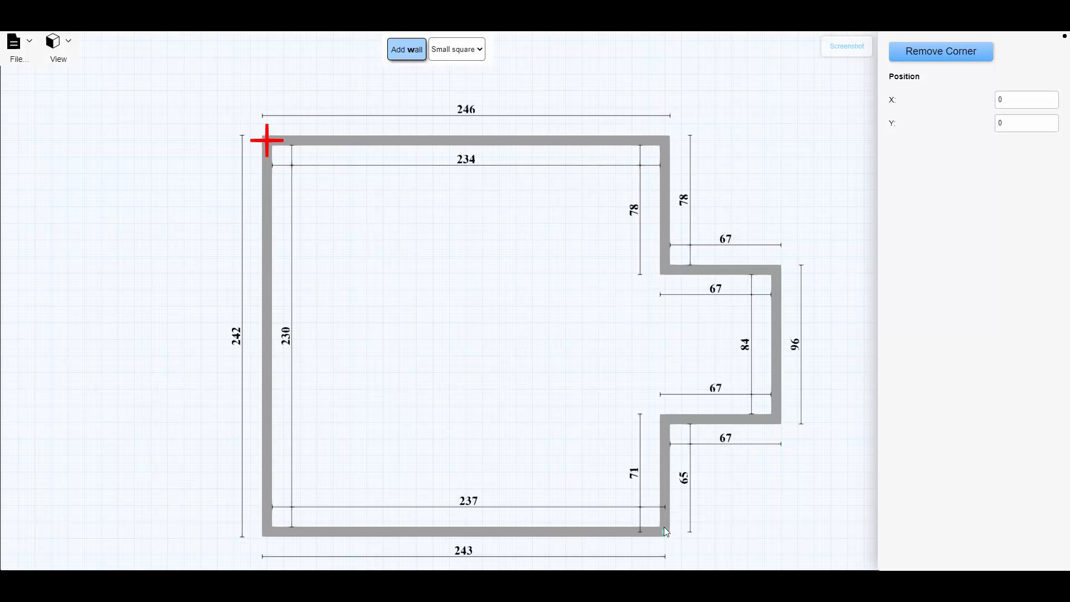
left_click(664, 527)
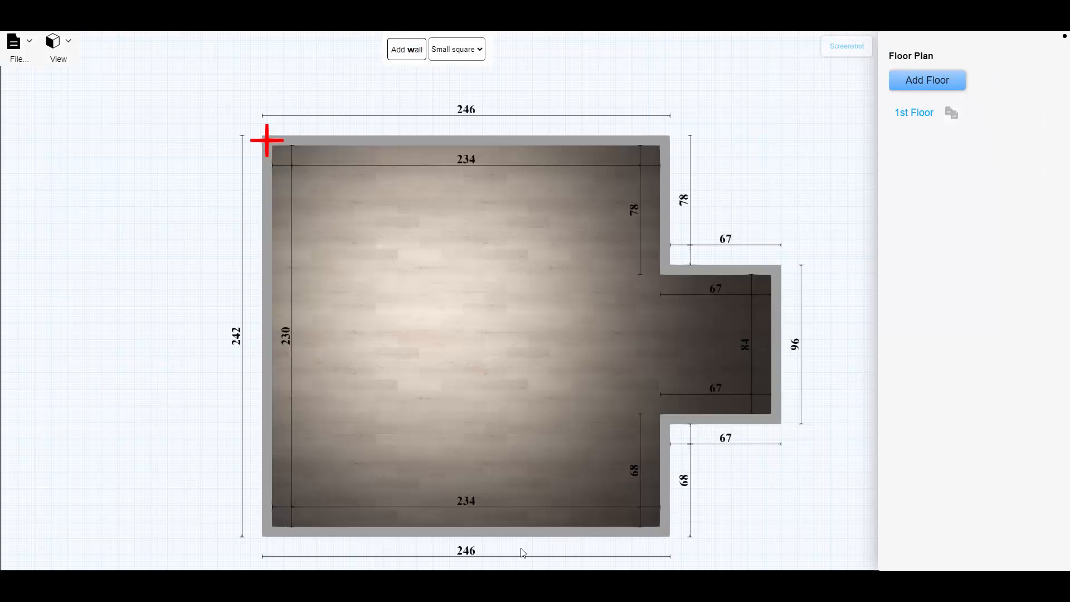
- Shift the recess's upper wall by setting the inner length of the wall segment above the recess to 86, extending it downward
left_click(476, 141)
left_click(478, 159)
mouse_move(717, 271)
left_mouse_down()
mouse_move(717, 316)
mouse_move(720, 246)
mouse_move(718, 298)
mouse_move(720, 265)
left_mouse_up()
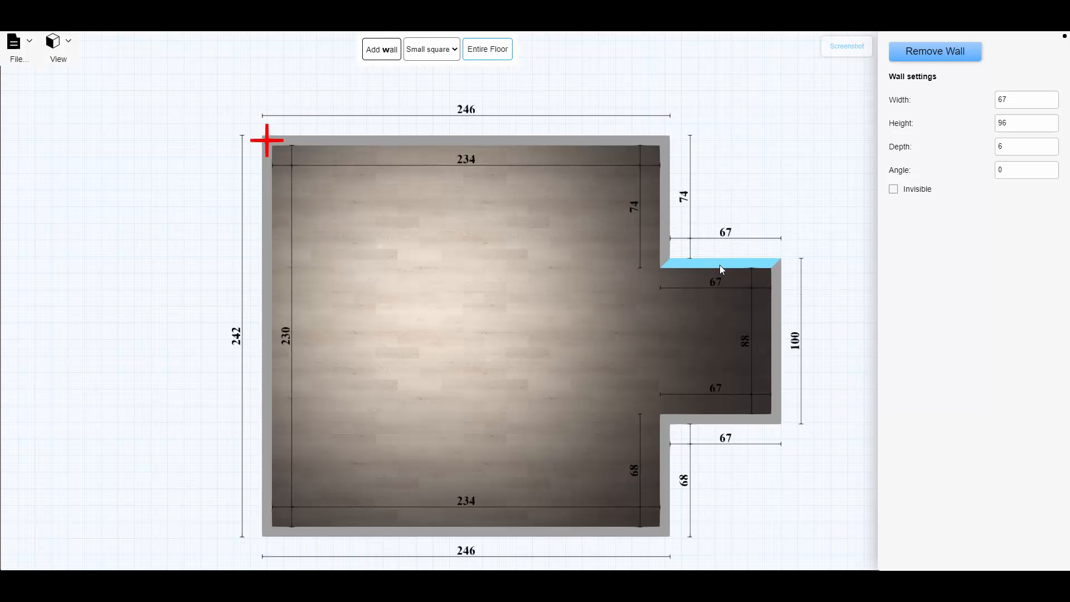
left_click(632, 213)
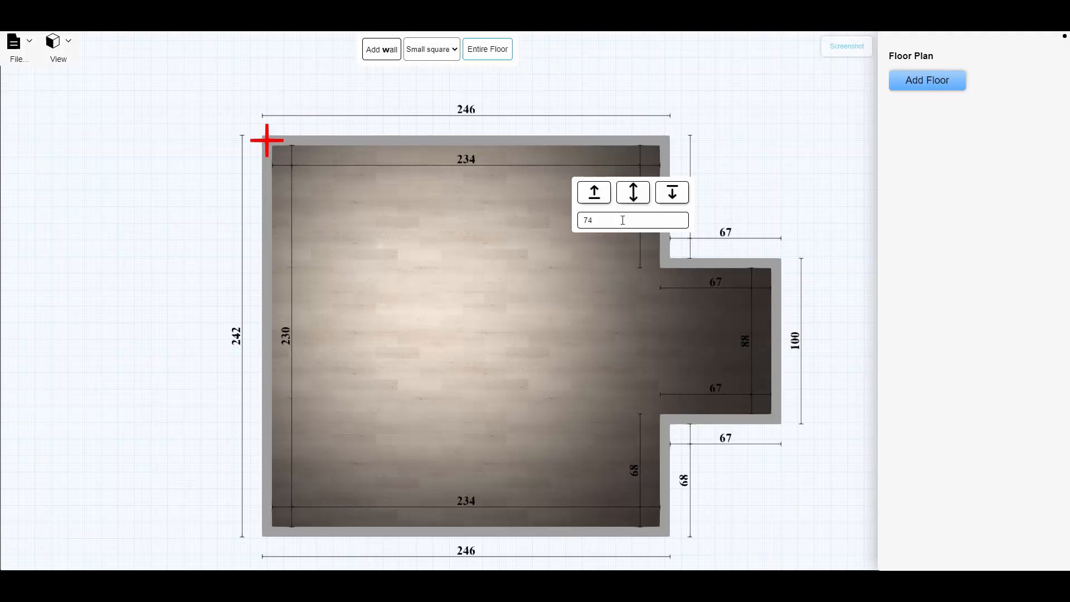
double_click(585, 221)
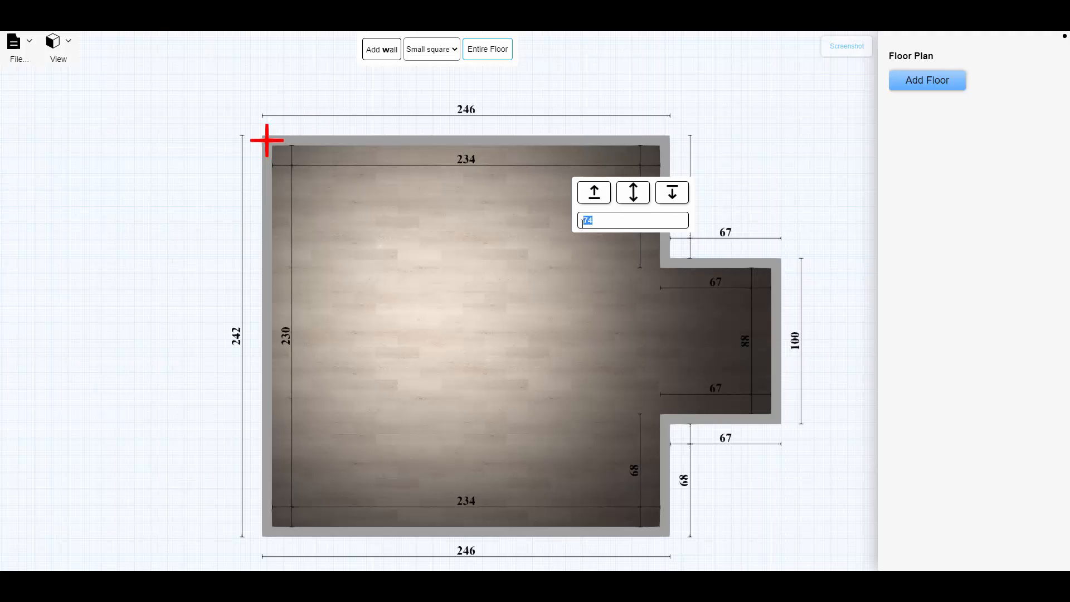
type("86")
left_click(670, 195)
- Move the recess's outer end wall inward until the recess is about 50 deep
left_click(776, 349)
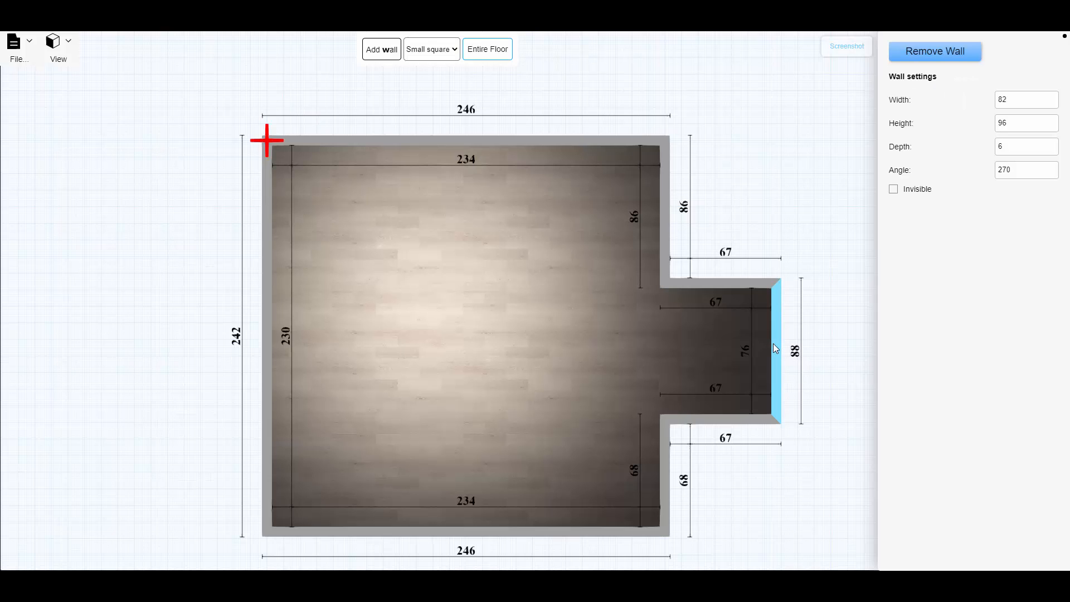
left_click_drag(774, 349, 745, 350)
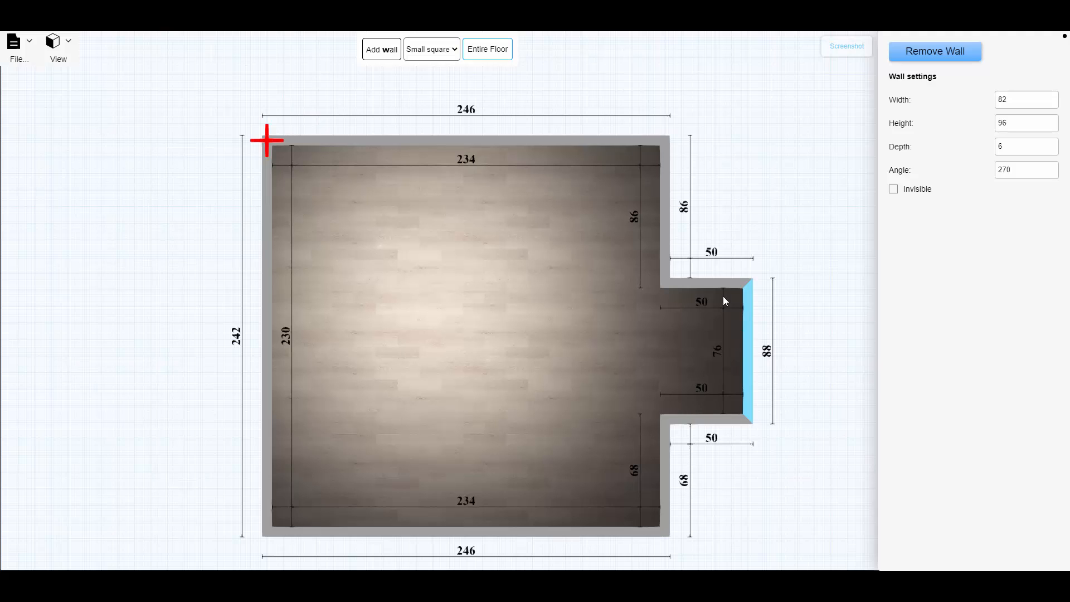
left_click(706, 285)
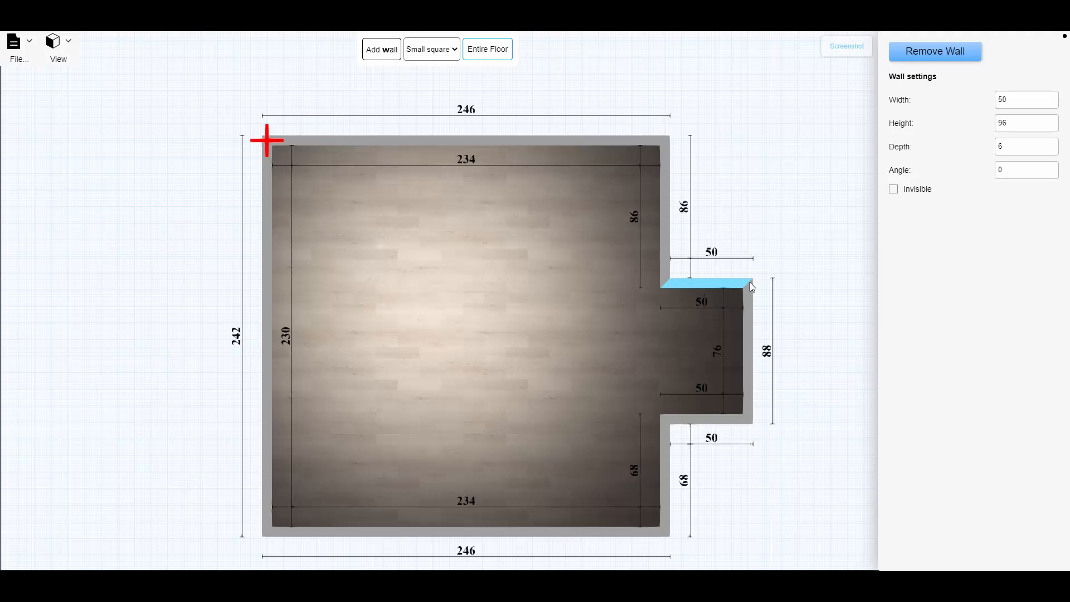
left_click(531, 141)
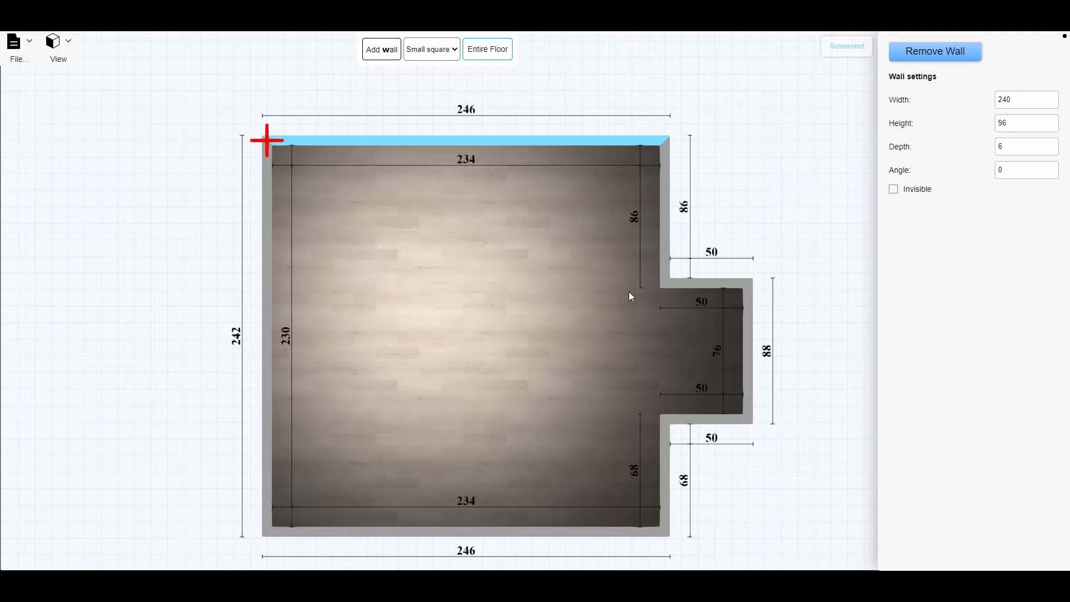
left_click(595, 313)
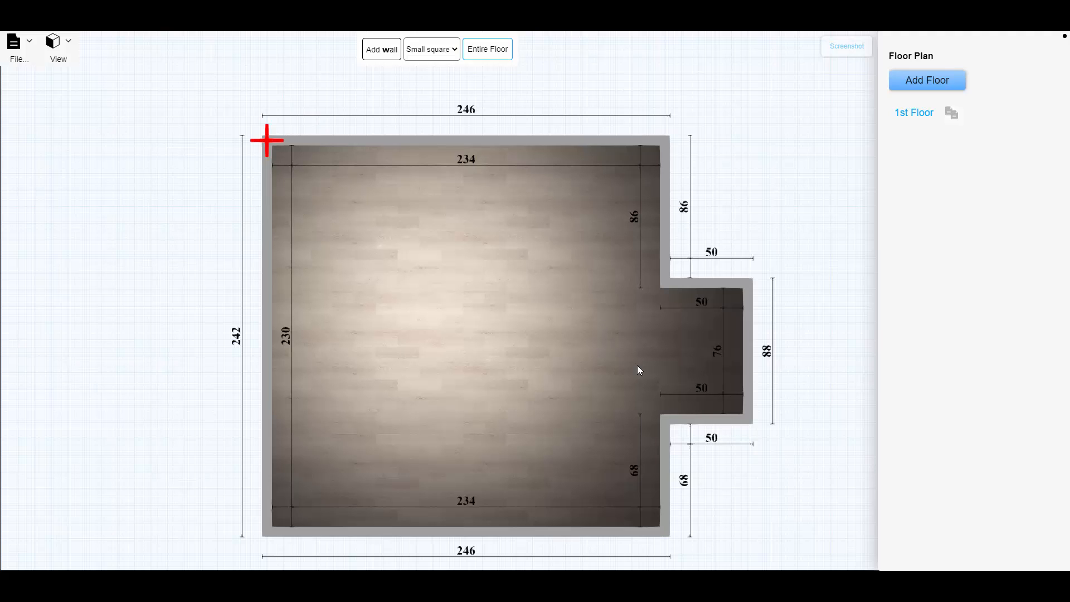
left_click(663, 497)
left_click(275, 447)
left_click(655, 517)
left_click(651, 516)
left_click_drag(559, 340, 583, 295)
left_click(691, 186)
left_click(690, 186)
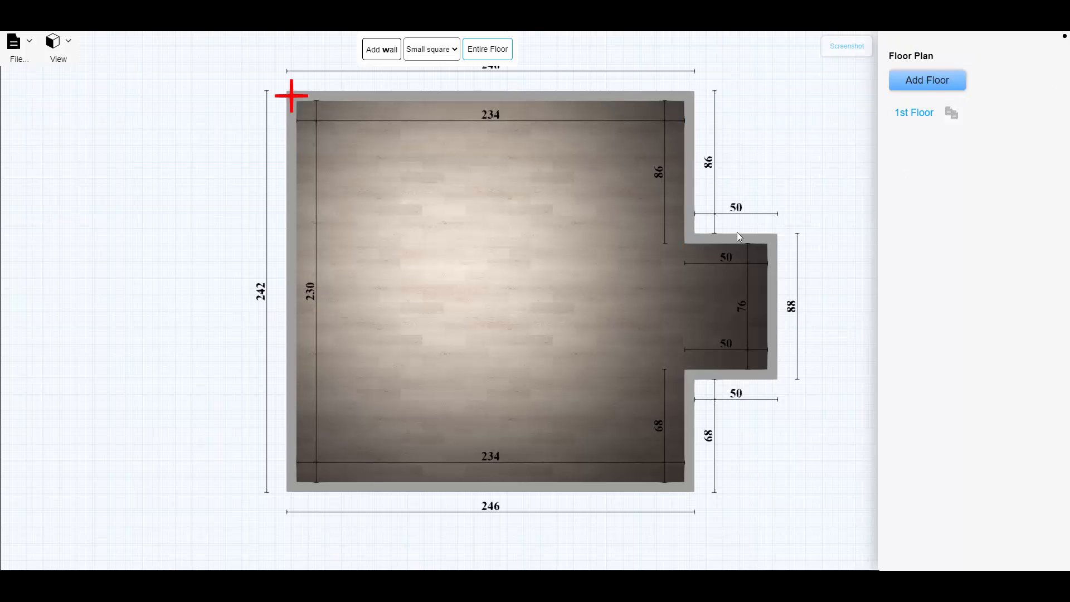
left_click(739, 241)
left_click(740, 241)
- Make the recess's outer end wall invisible and deselect it
left_click(772, 290)
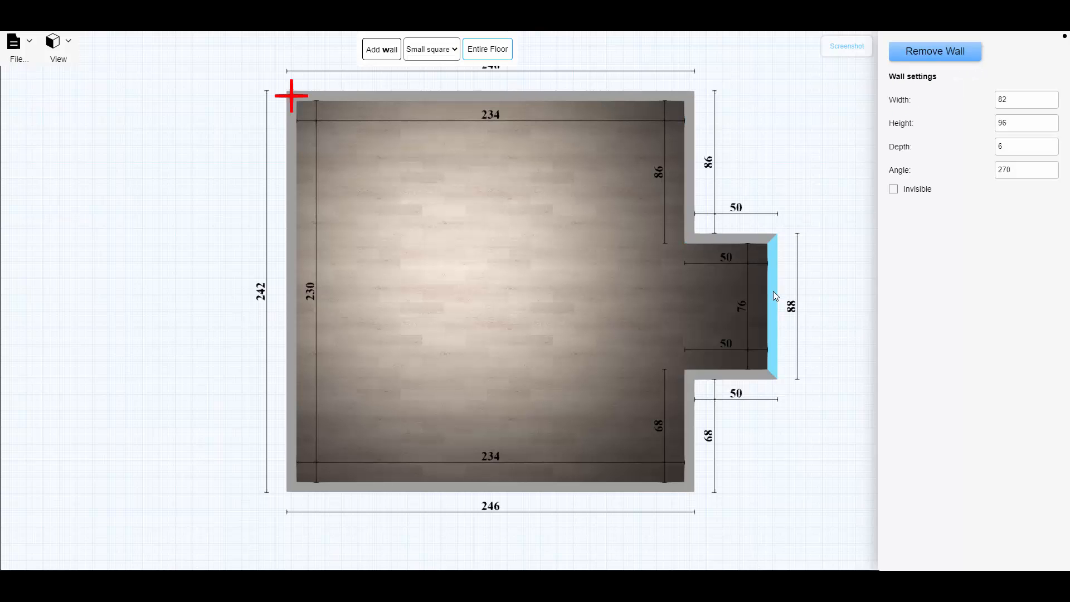
left_click(773, 291)
left_click(775, 304)
left_click(894, 190)
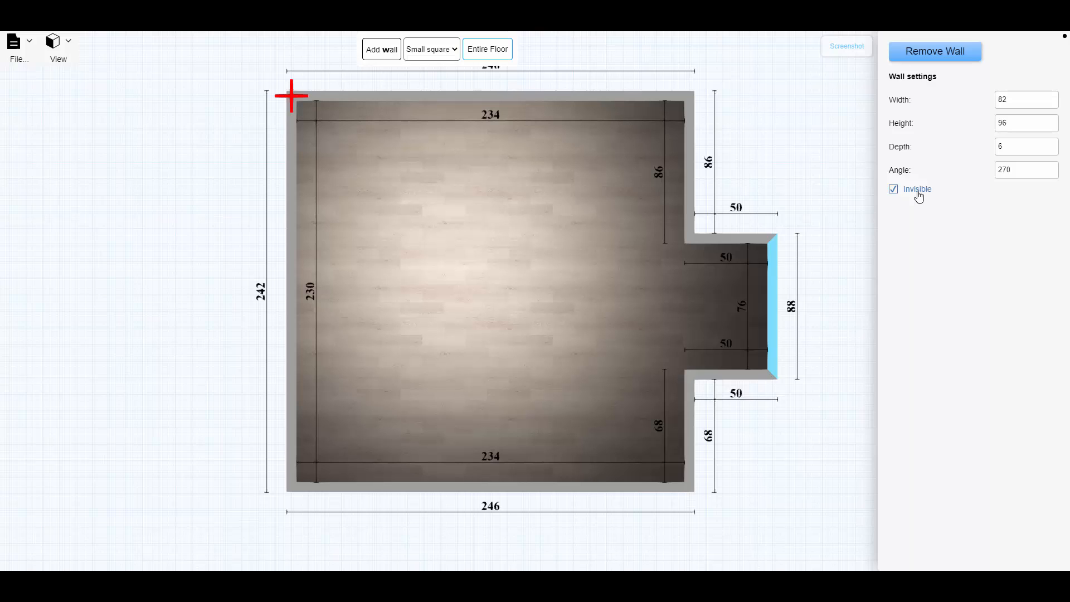
left_click(588, 323)
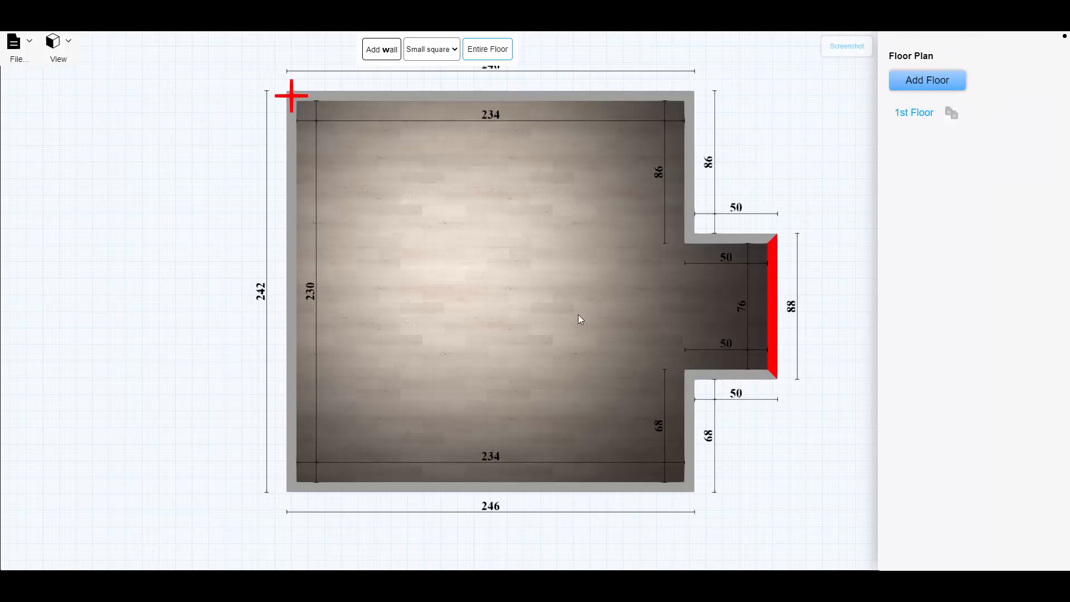
left_click(775, 308)
left_click(527, 358)
left_click(537, 488)
left_click(588, 330)
left_click(685, 173)
left_click(681, 173)
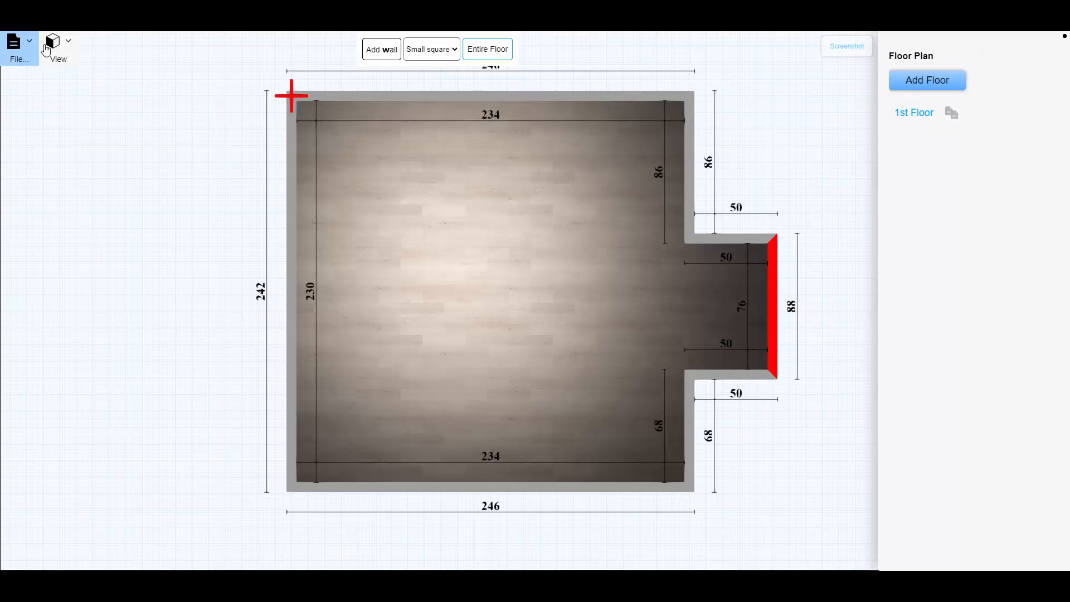
- Switch from the floor plan to the 3D view and orbit the room to inspect the opening in the recess
left_click(56, 51)
left_click(11, 85)
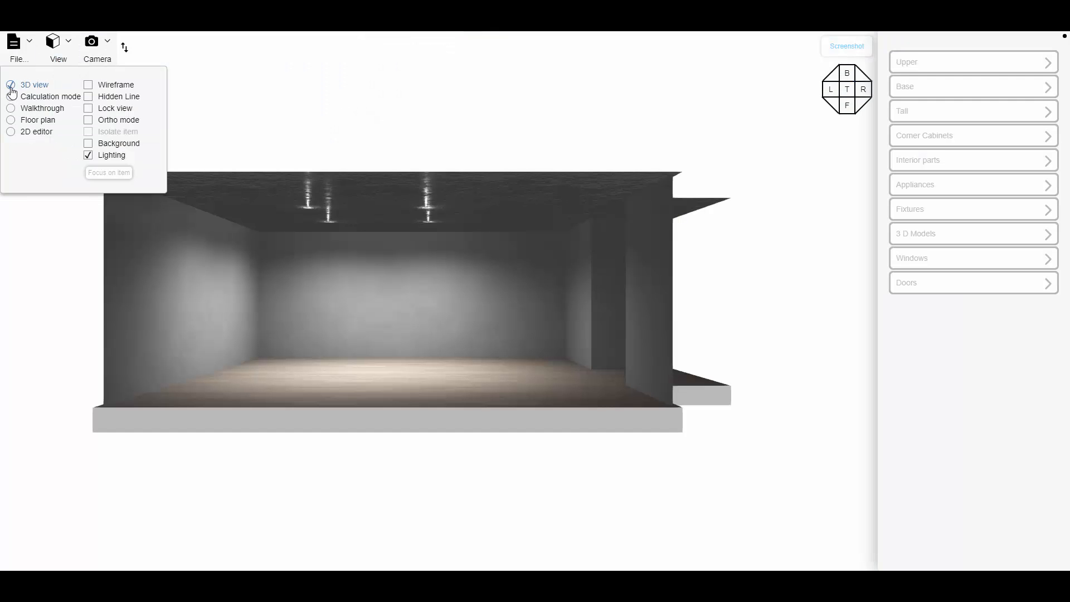
left_click_drag(377, 374, 408, 393)
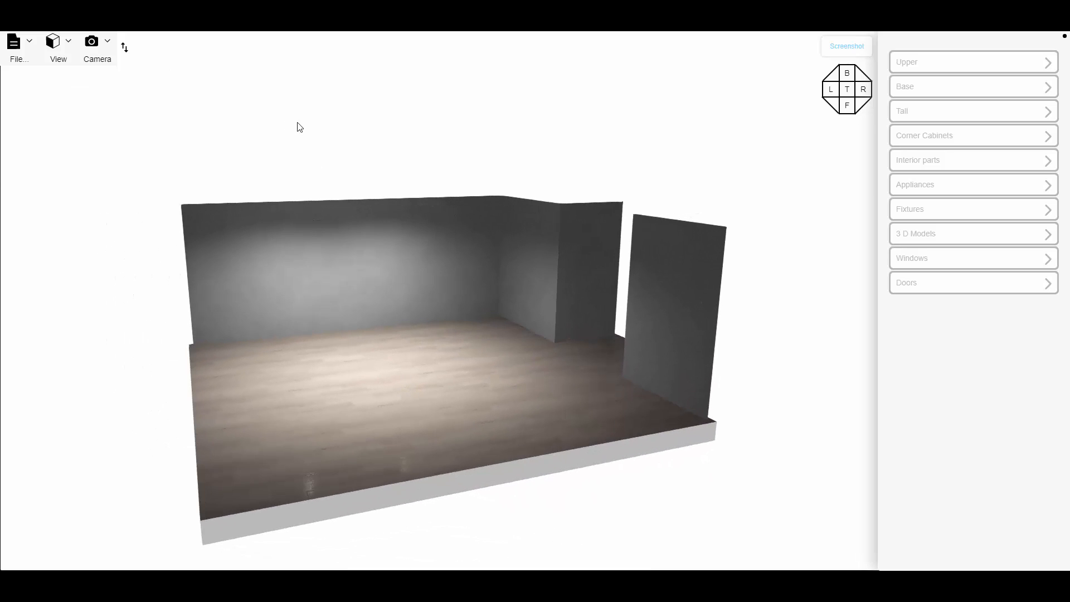